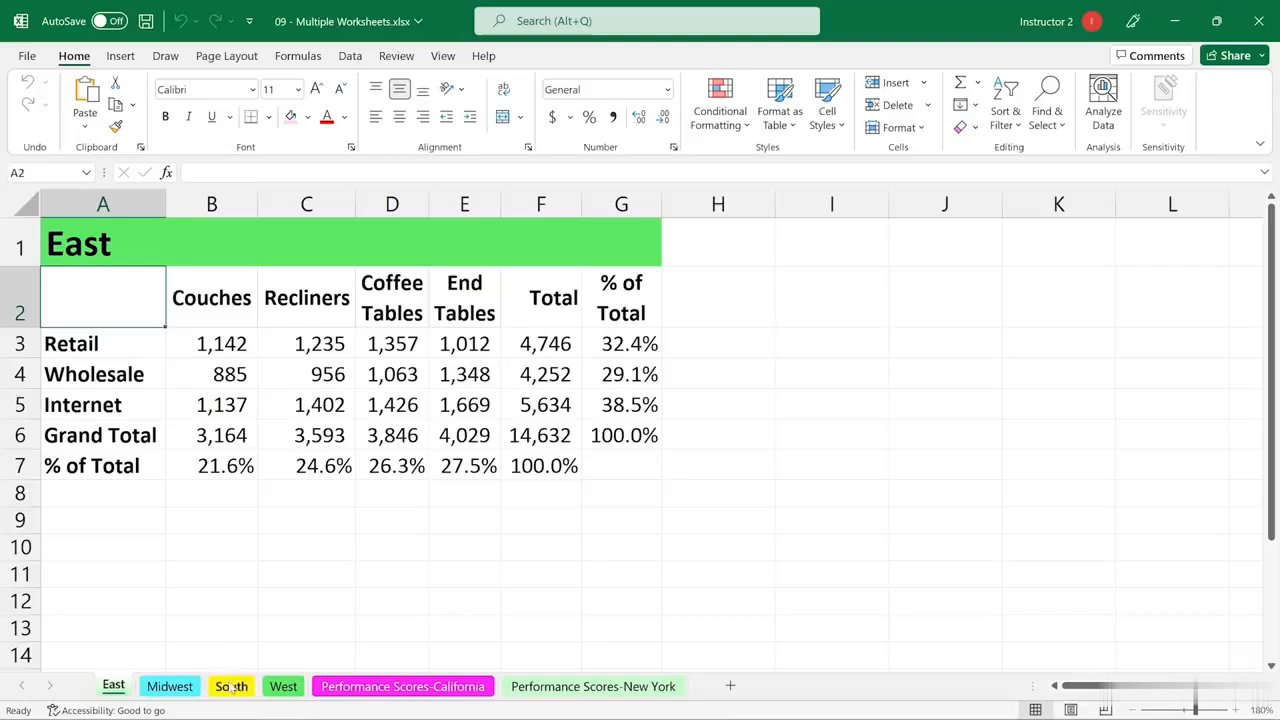
Move the South worksheet between East and Midwest and check the new sheet order
click(231, 687)
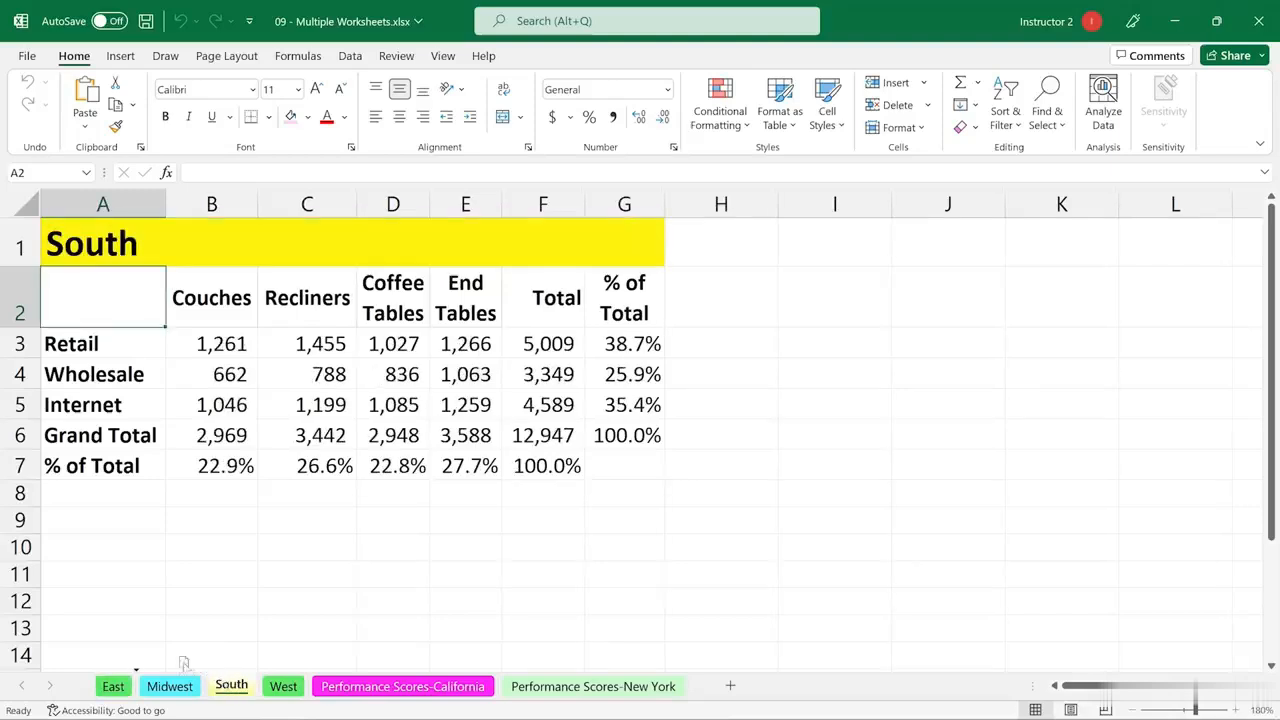
drag(140, 673, 144, 678)
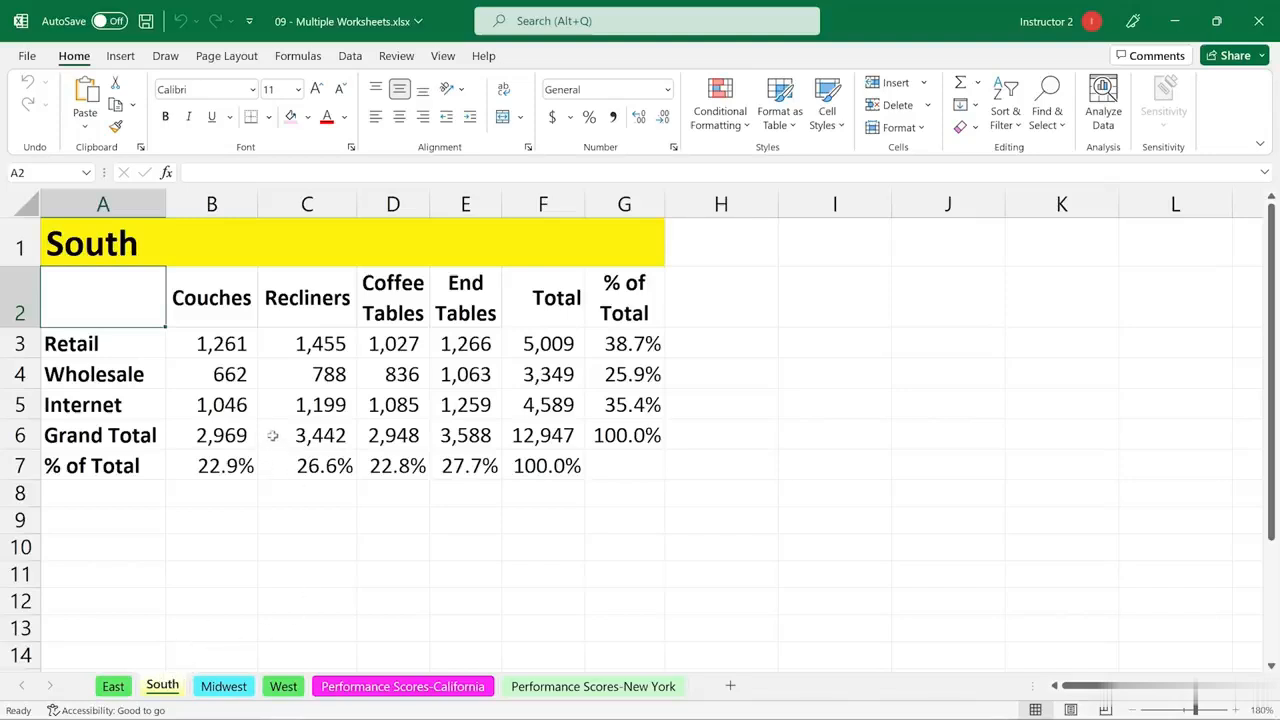
click(115, 688)
click(158, 690)
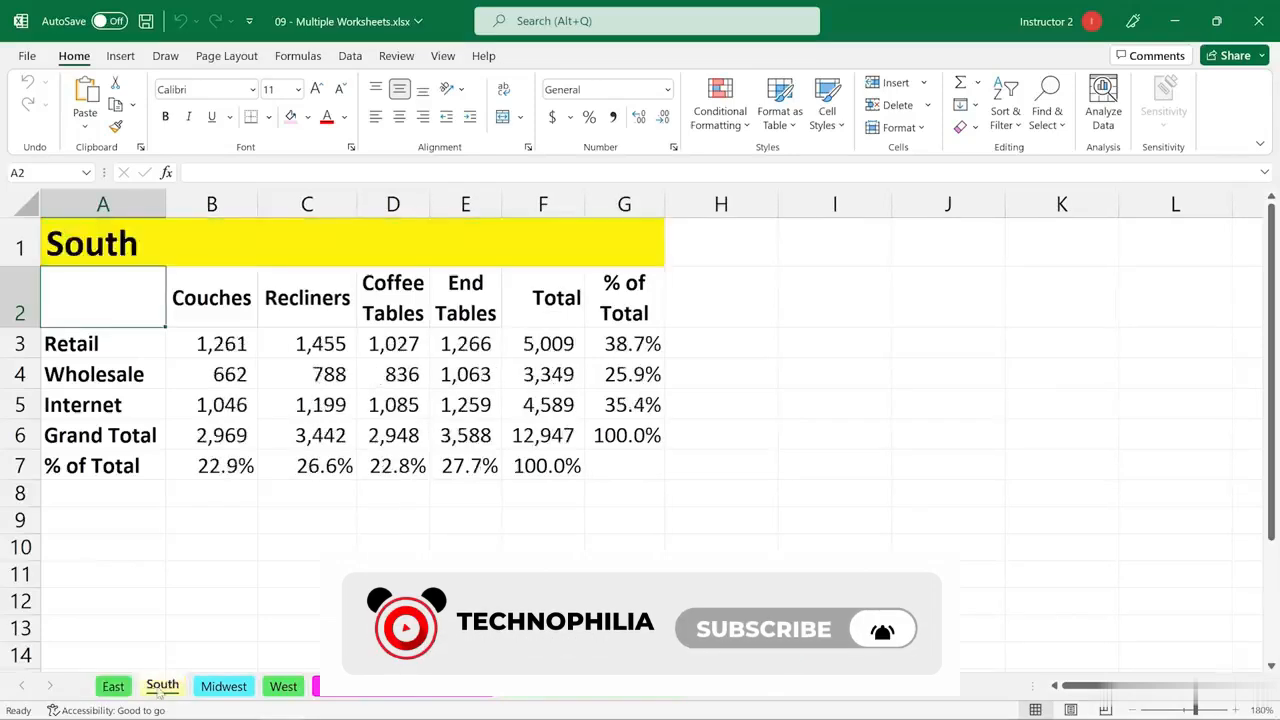
click(220, 692)
Duplicate the West worksheet, placing the copy directly after the original
click(283, 689)
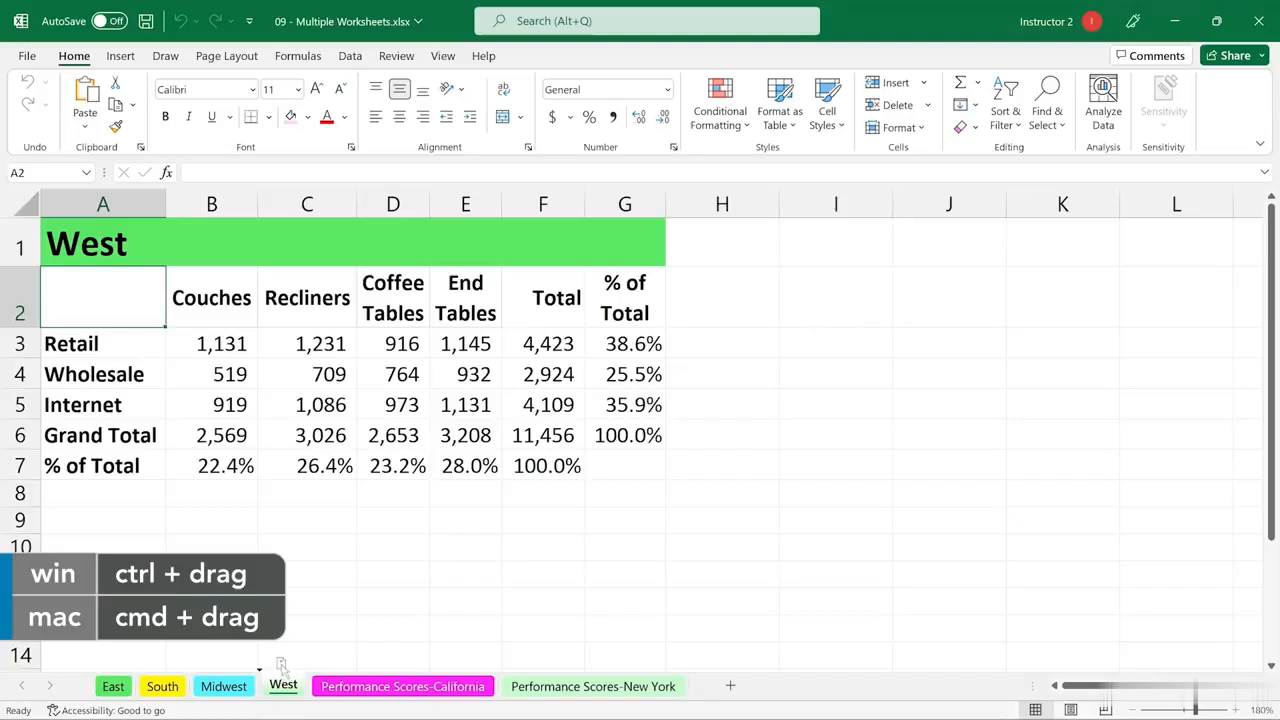
drag(281, 664, 315, 660)
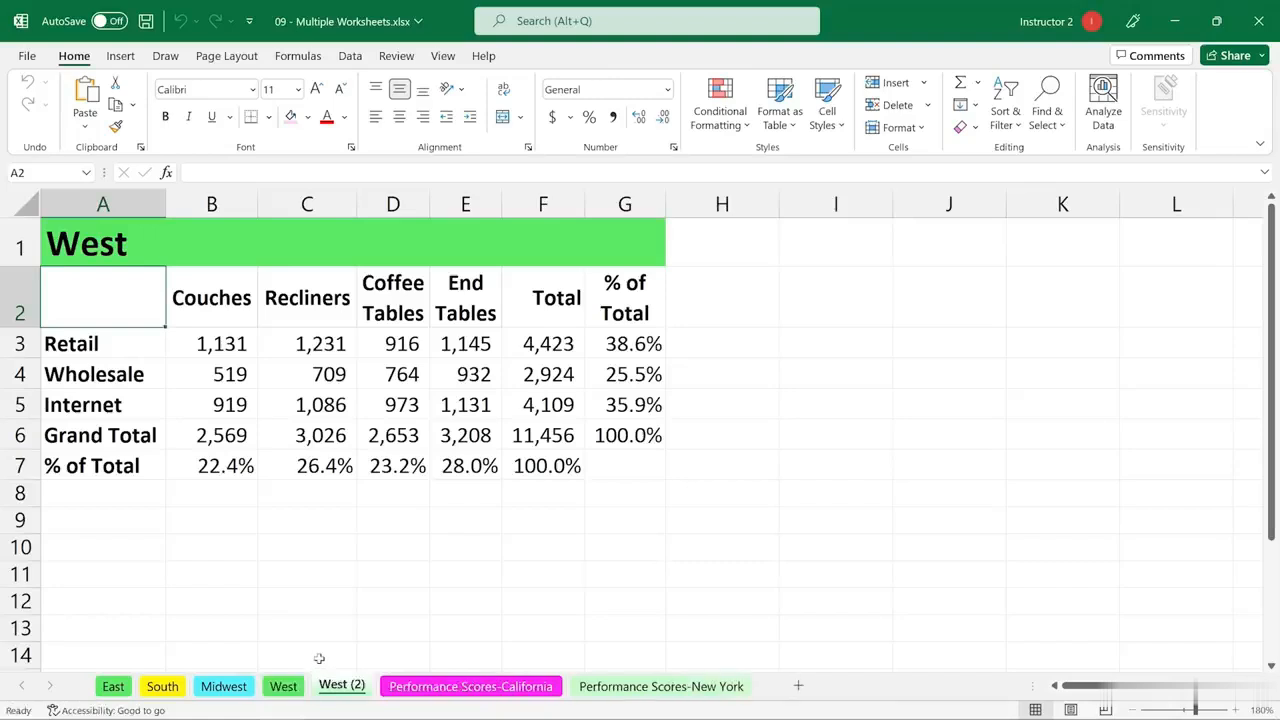
click(290, 686)
click(338, 694)
Rename the copied West worksheet as Summary
double_click(333, 686)
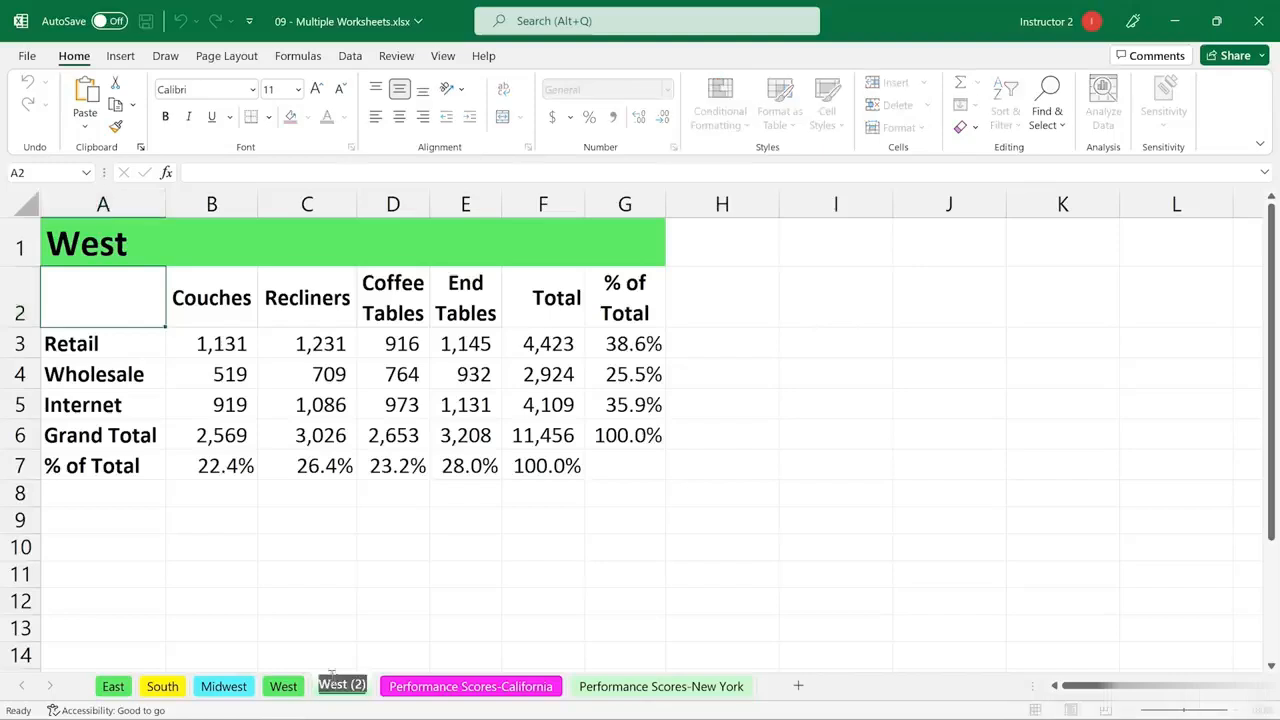
text(Summary)
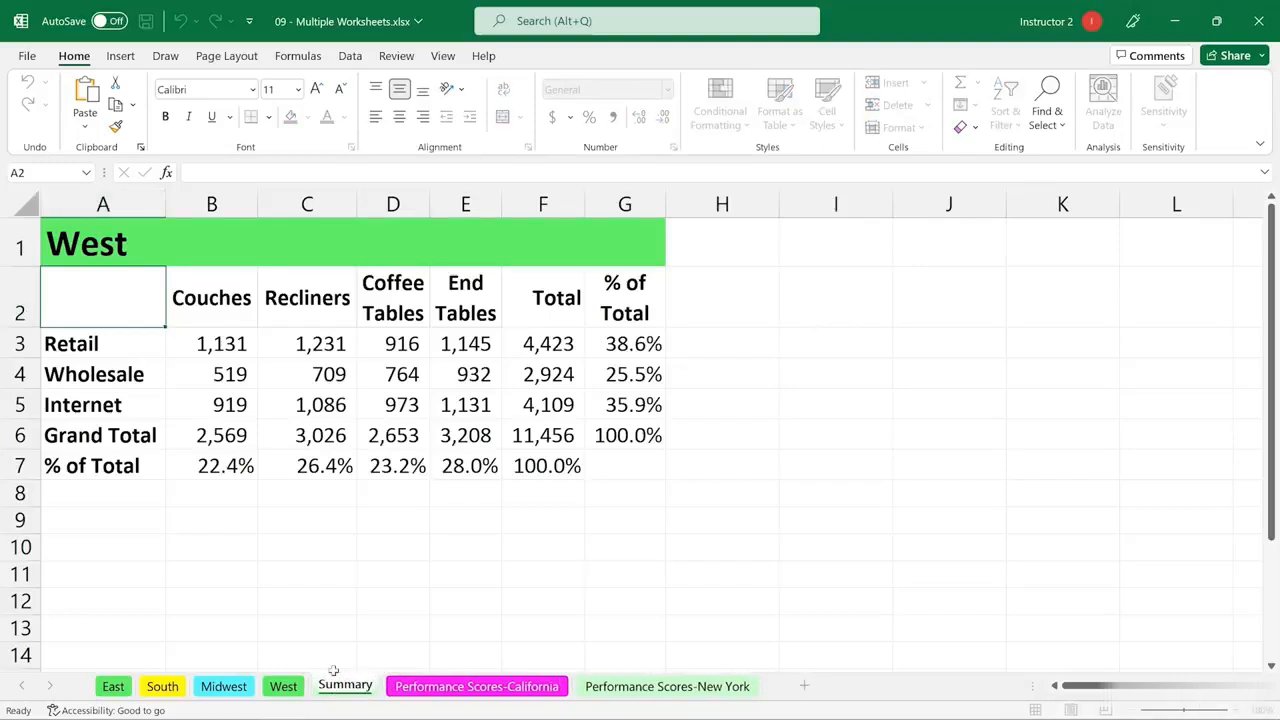
key(Return)
Replace the title in cell A1 of the Summary sheet with Summary
click(95, 245)
key(BackSpace)
text(Su)
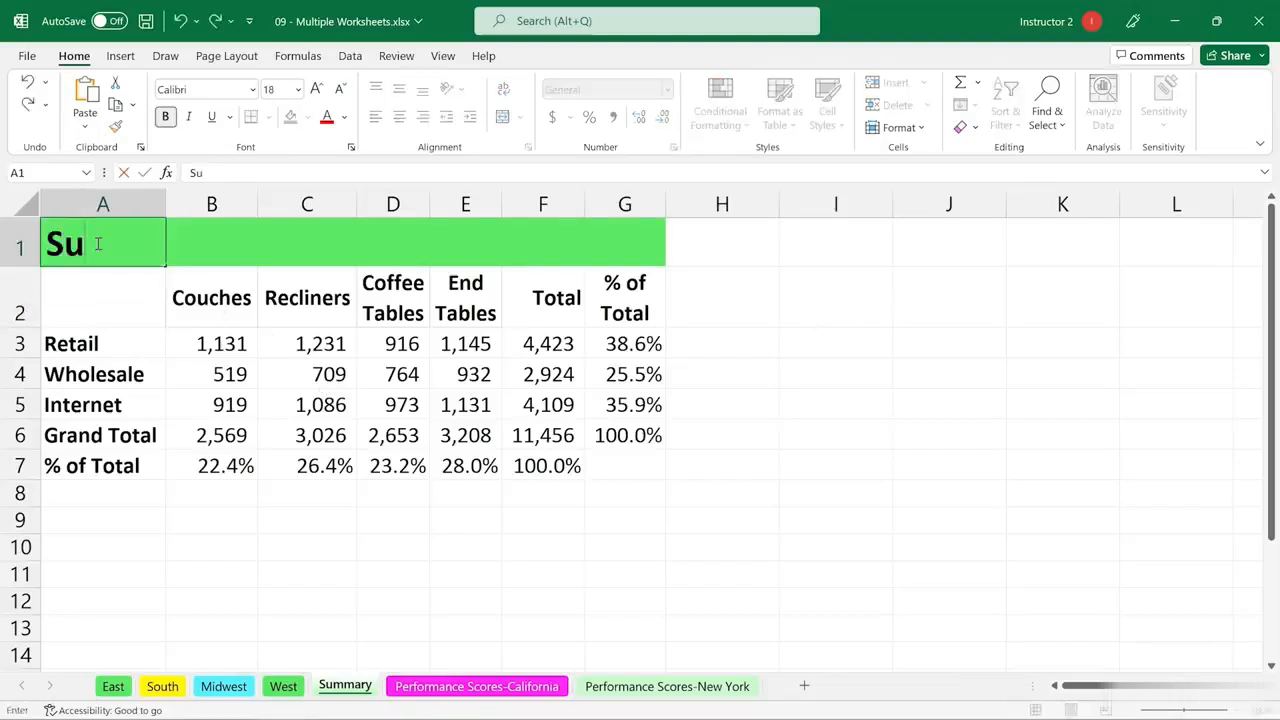
text(mmary)
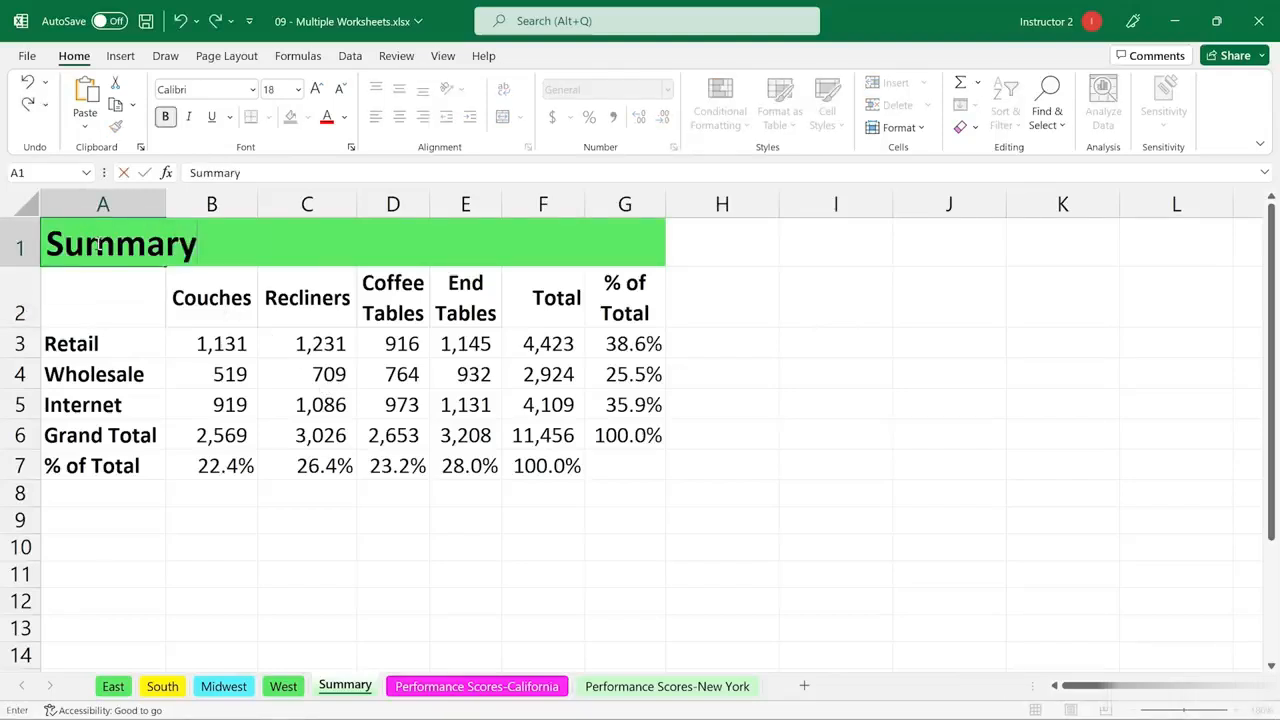
key(Return)
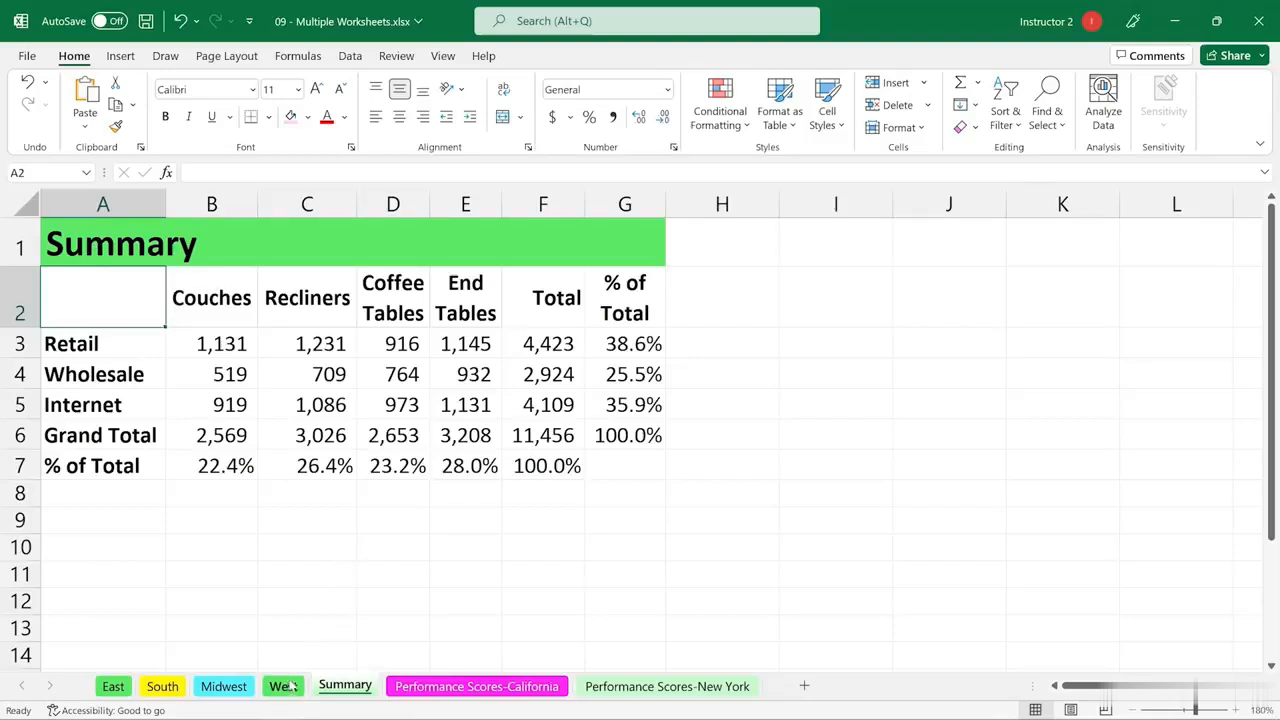
Examine the sales figures in B3:E5 of the Summary sheet and compare them with the East, South, Midwest and West sheets
click(844, 552)
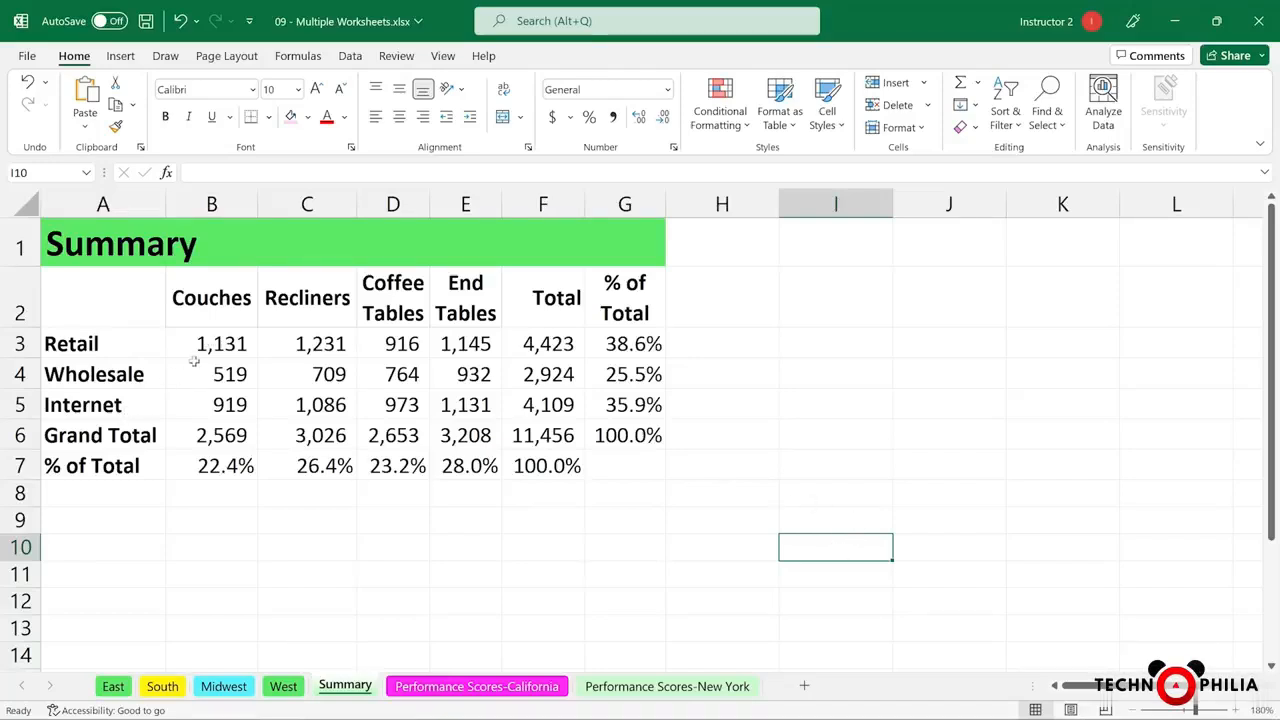
drag(199, 342, 472, 404)
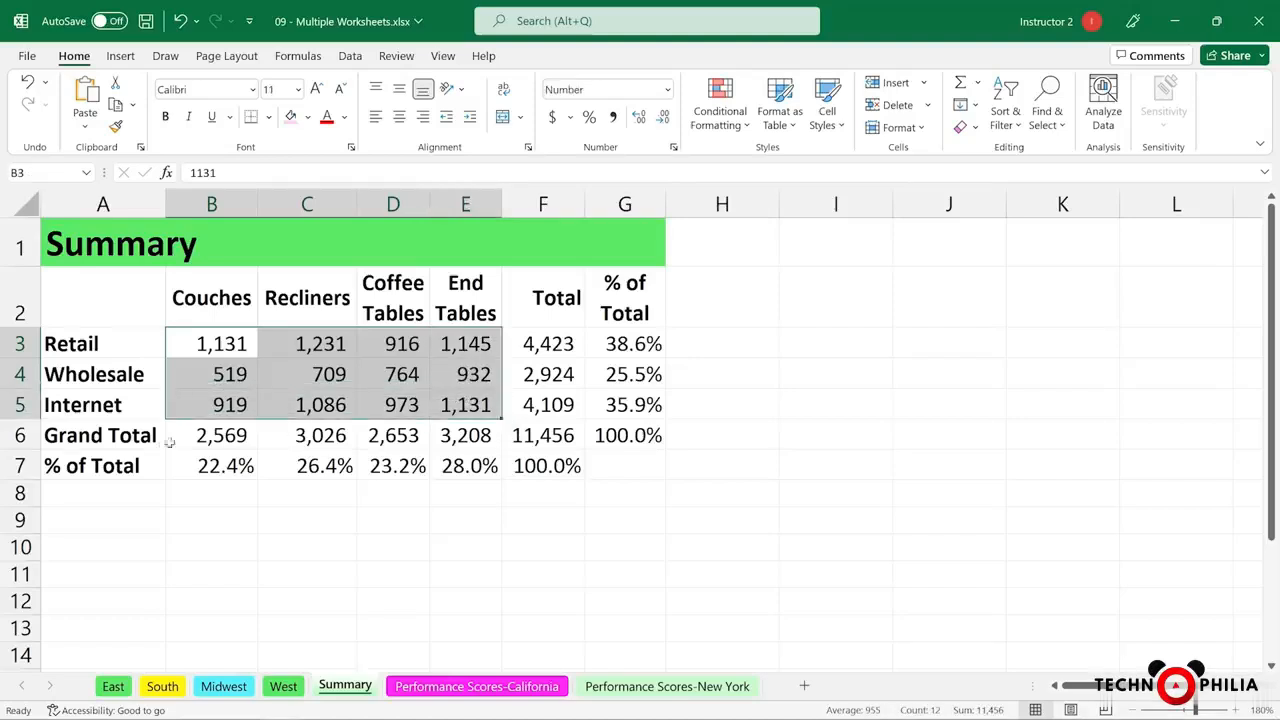
click(558, 552)
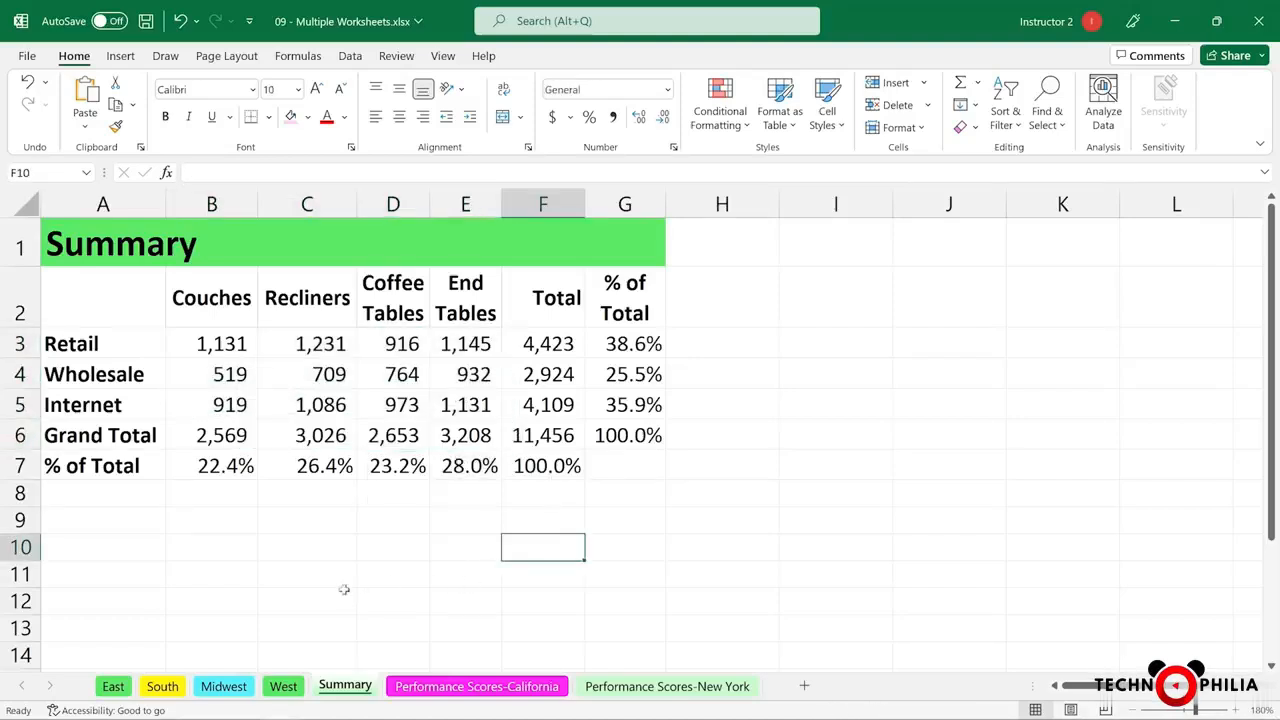
click(115, 687)
click(160, 687)
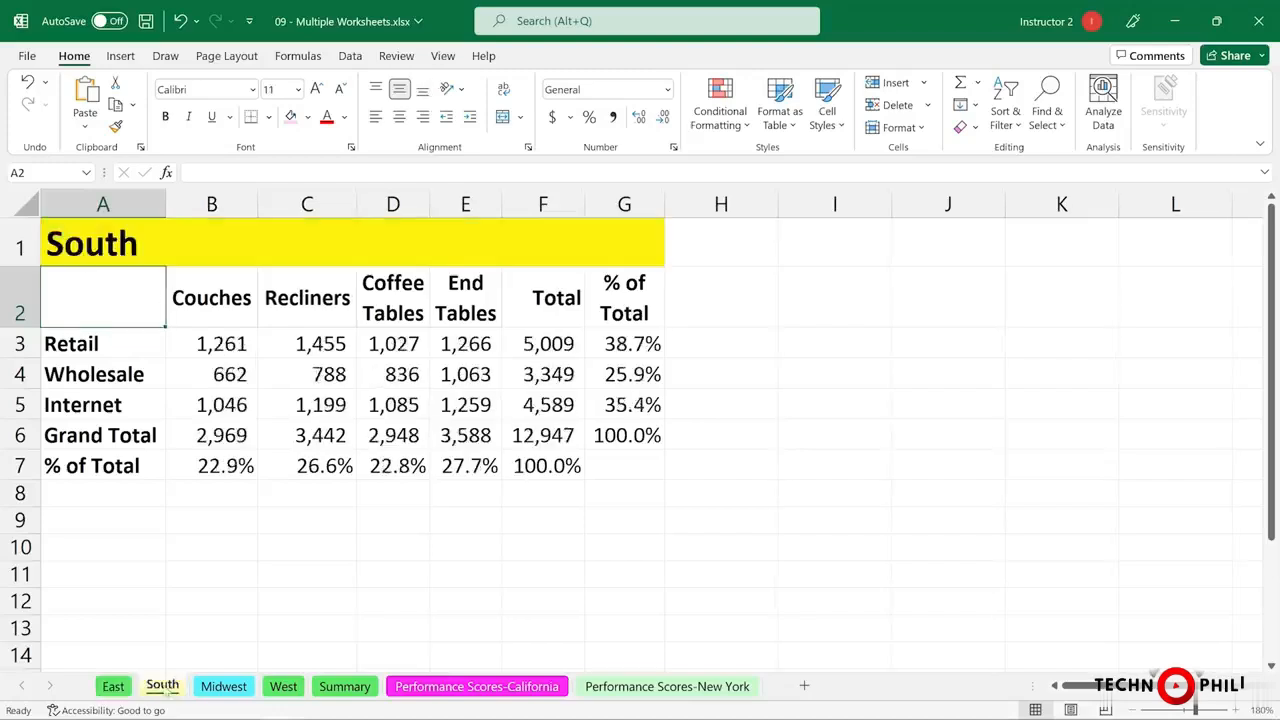
click(222, 688)
click(282, 688)
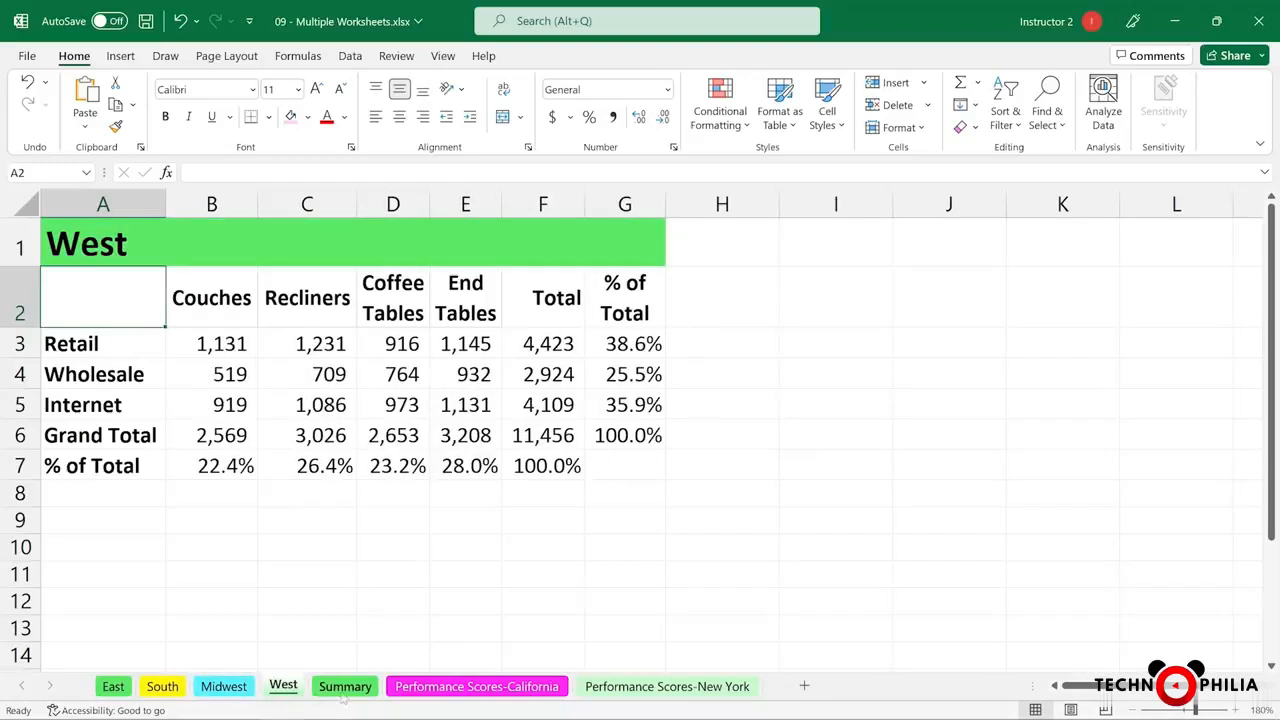
click(343, 688)
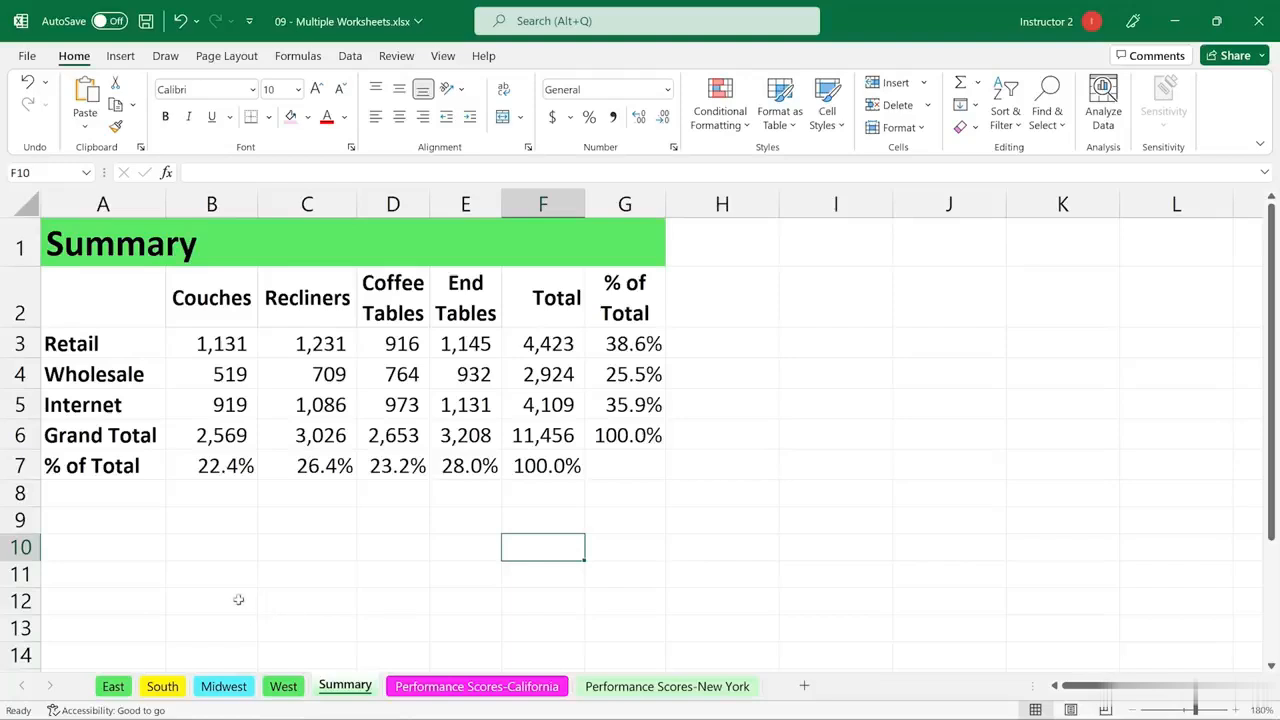
Group the worksheets from East through Summary and insert a blank row above Grand Total, checking it on each regional sheet
shift+click(108, 690)
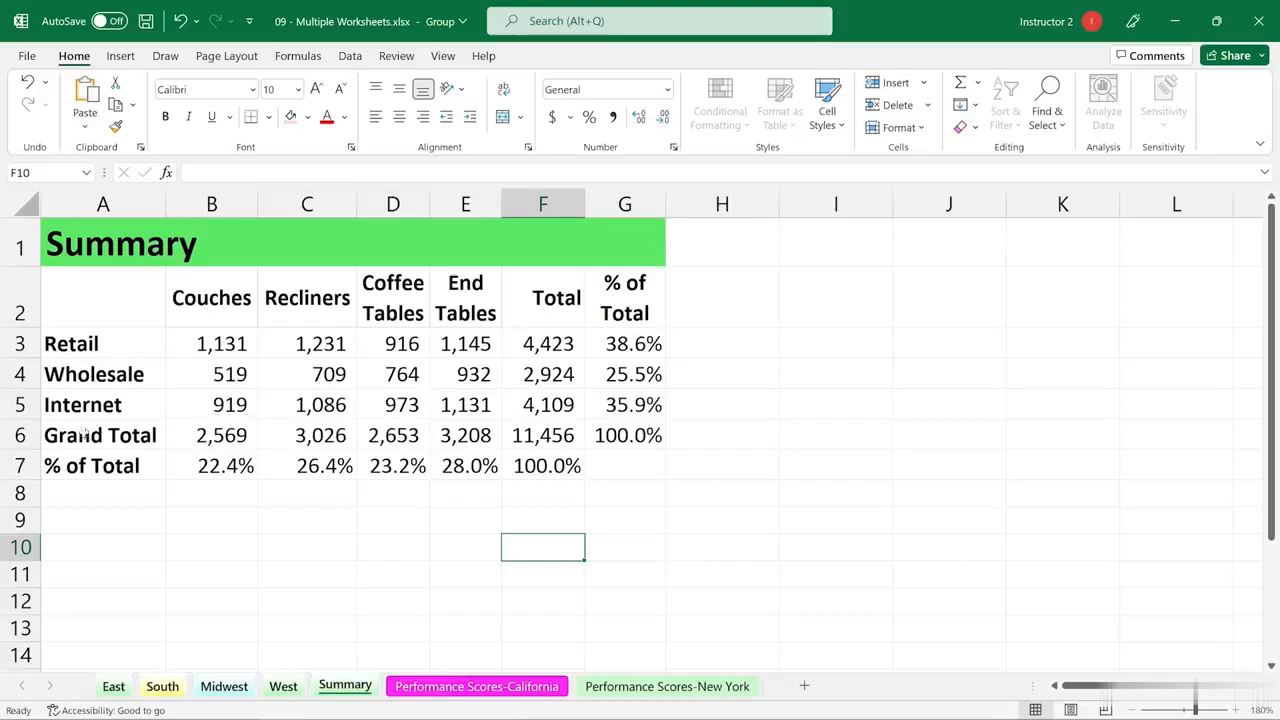
right_click(21, 435)
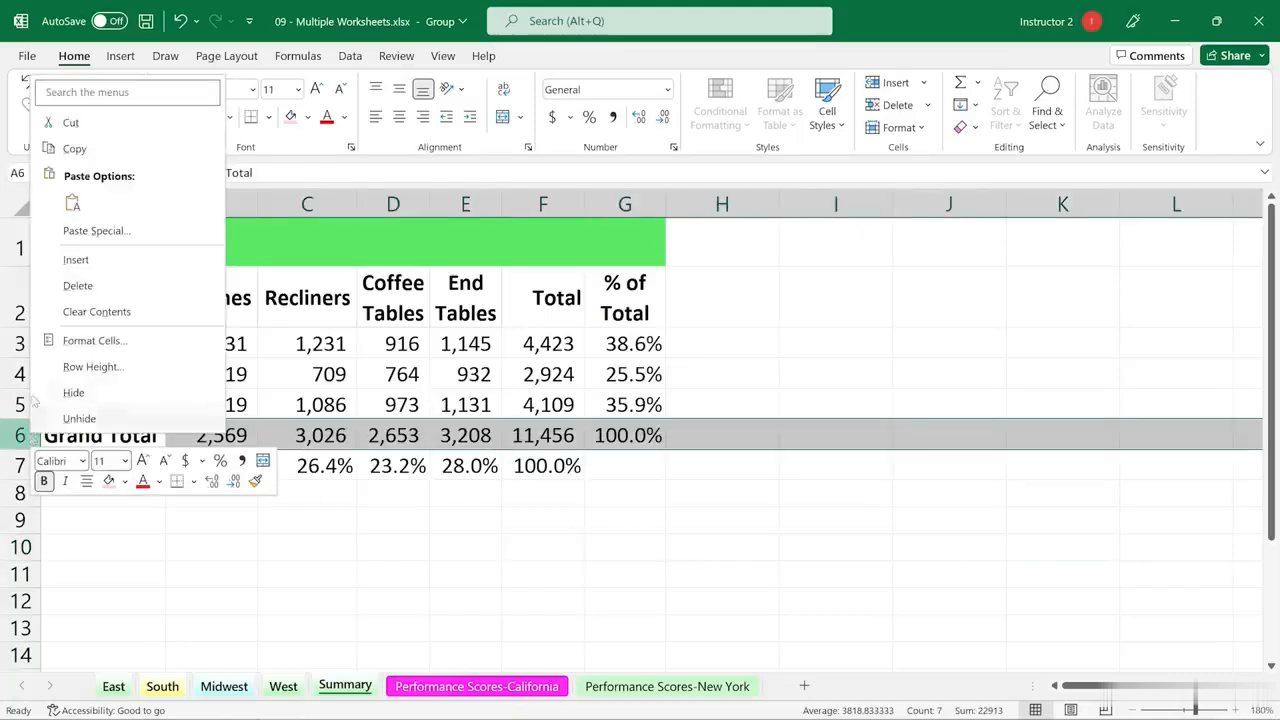
click(73, 260)
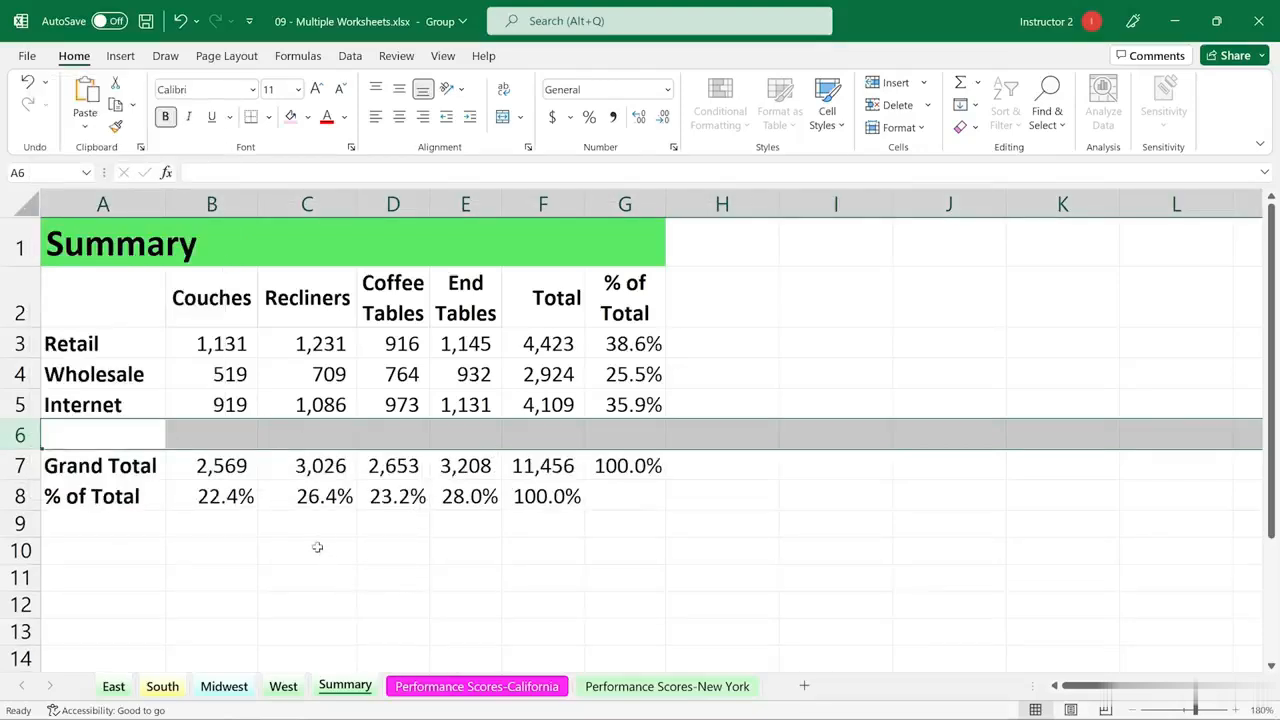
click(283, 689)
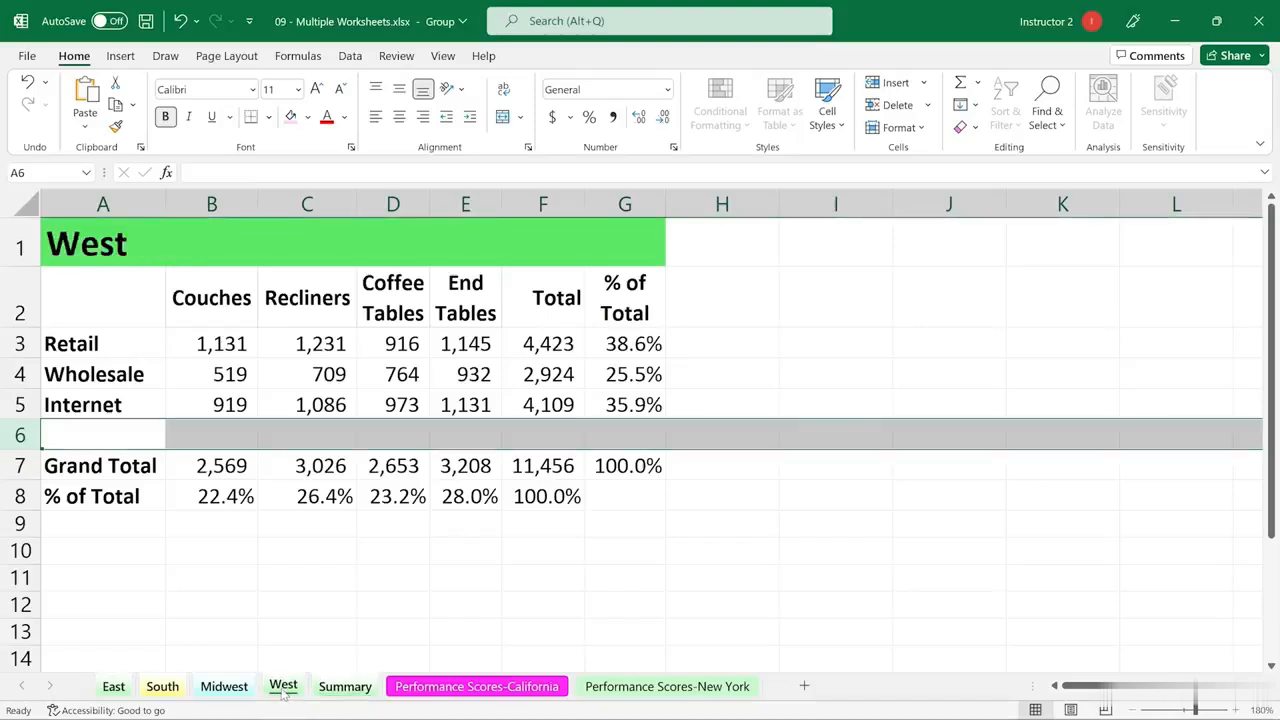
click(230, 689)
click(163, 688)
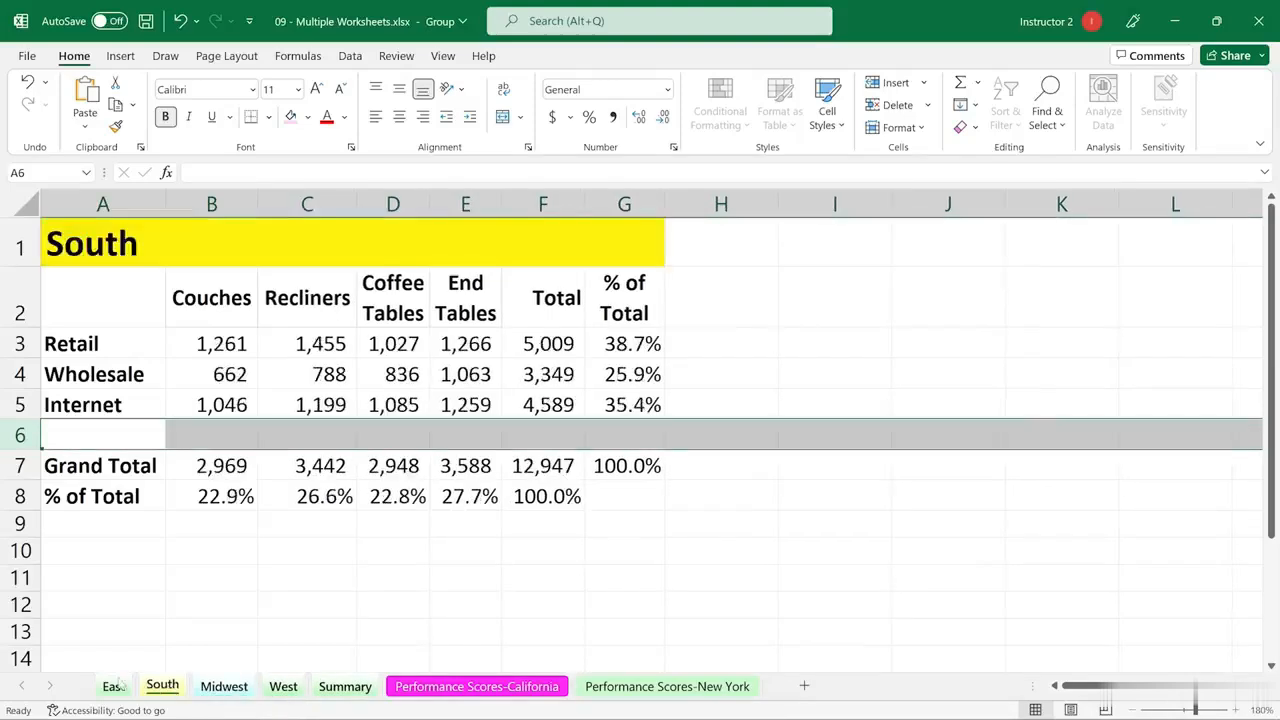
click(115, 688)
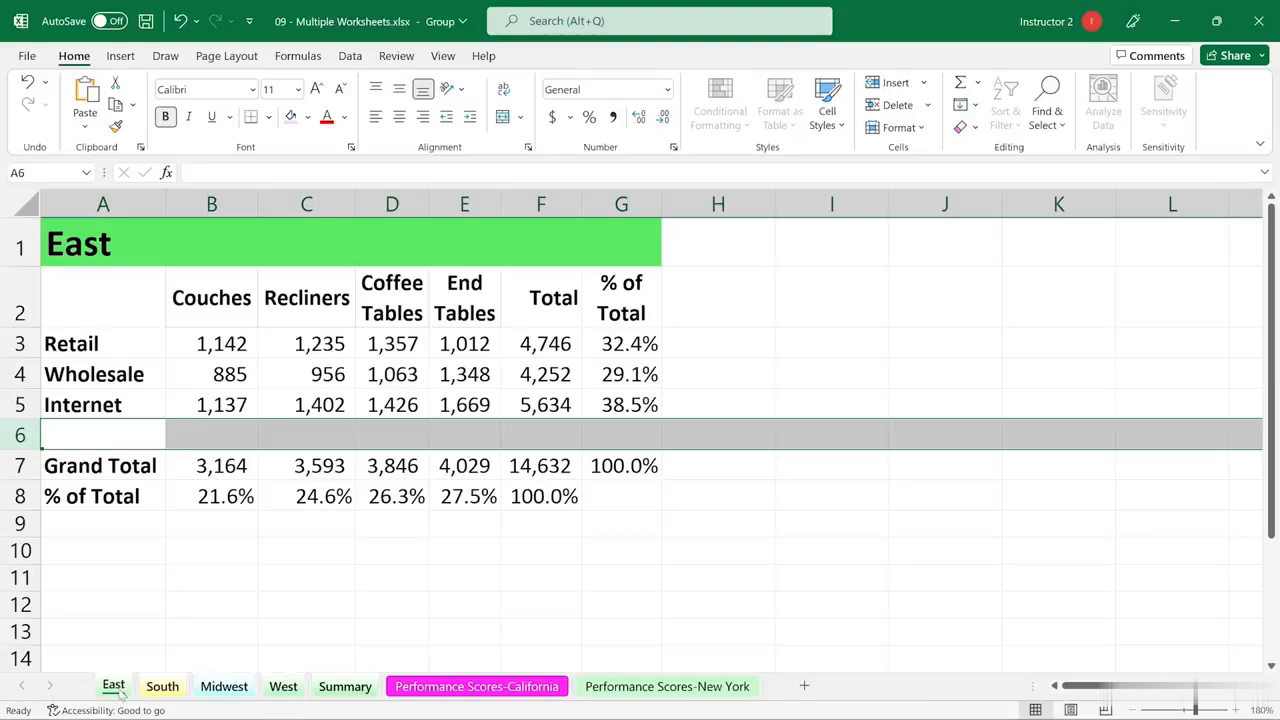
Enter 1000 as the Internet couches figure in cell B5 of the grouped sheets and check it on the regional sheets
click(296, 624)
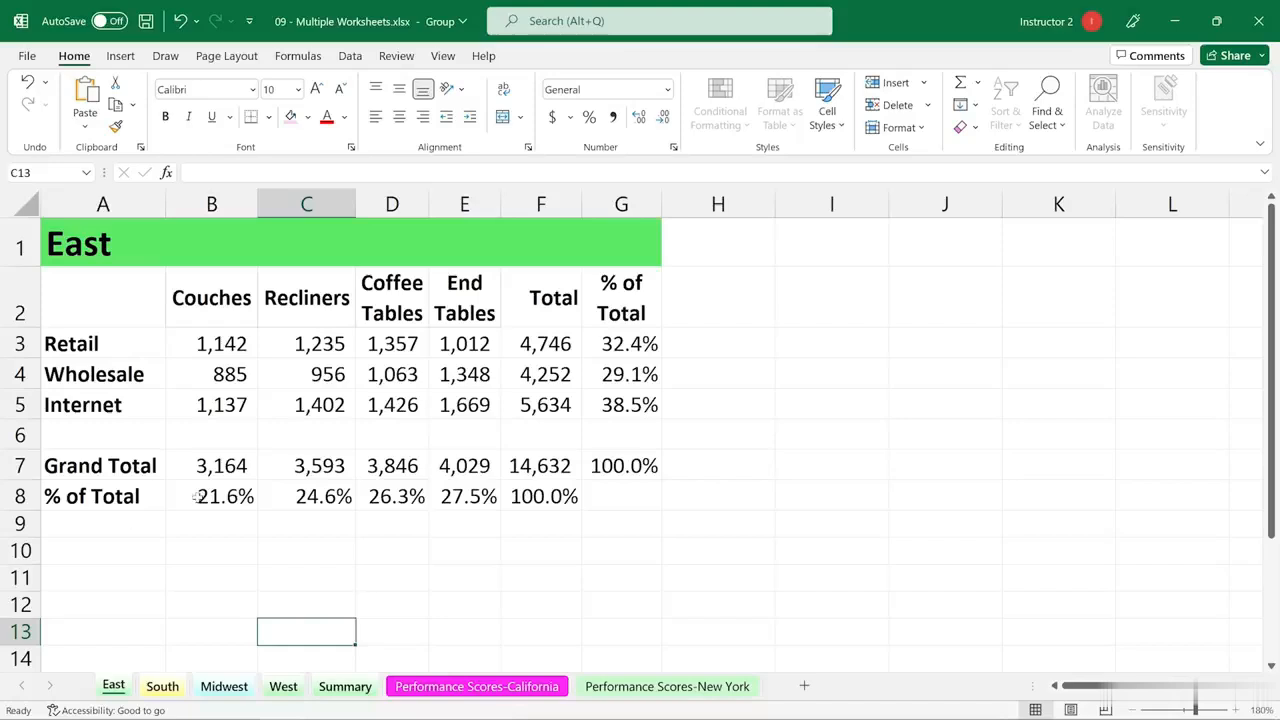
click(212, 408)
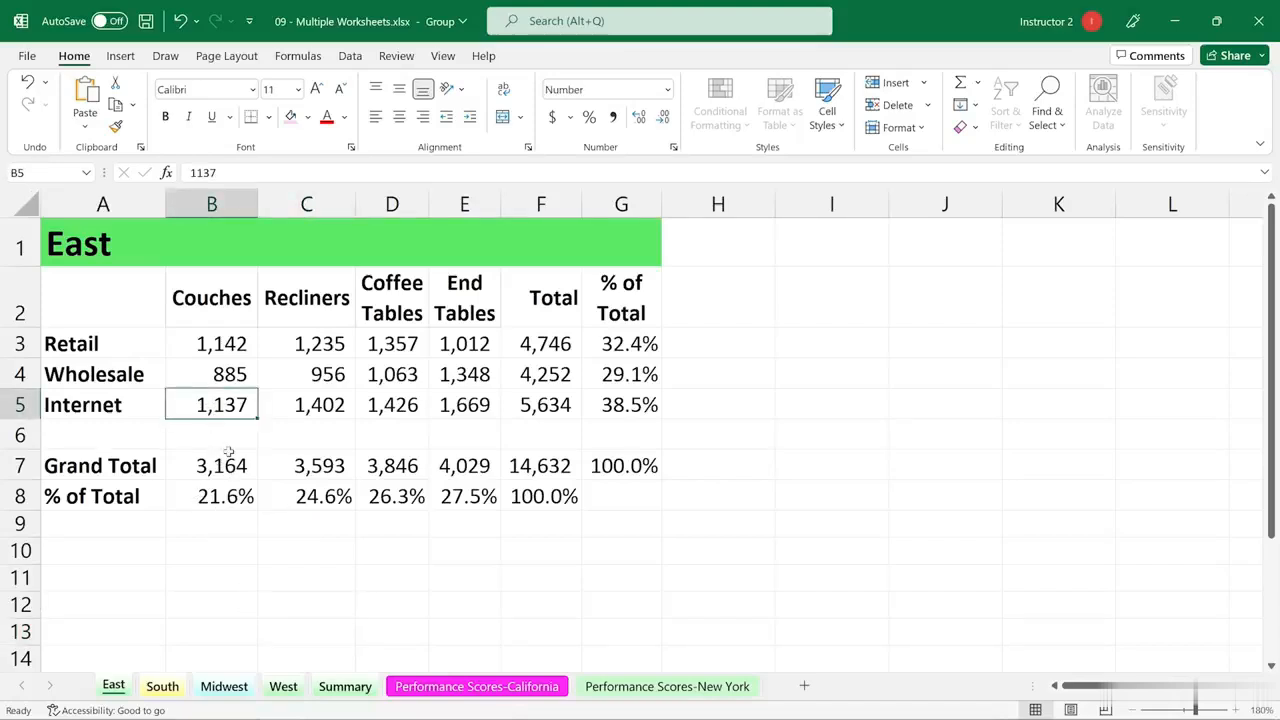
text(1000)
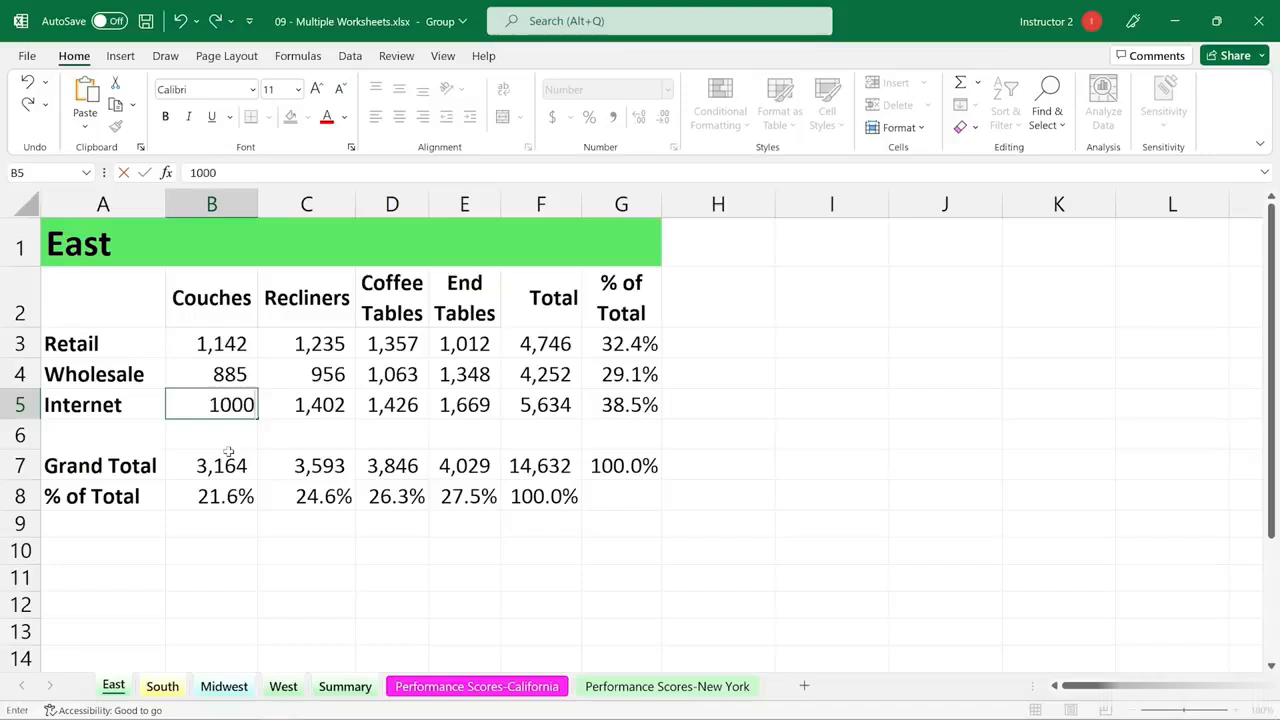
key(Return)
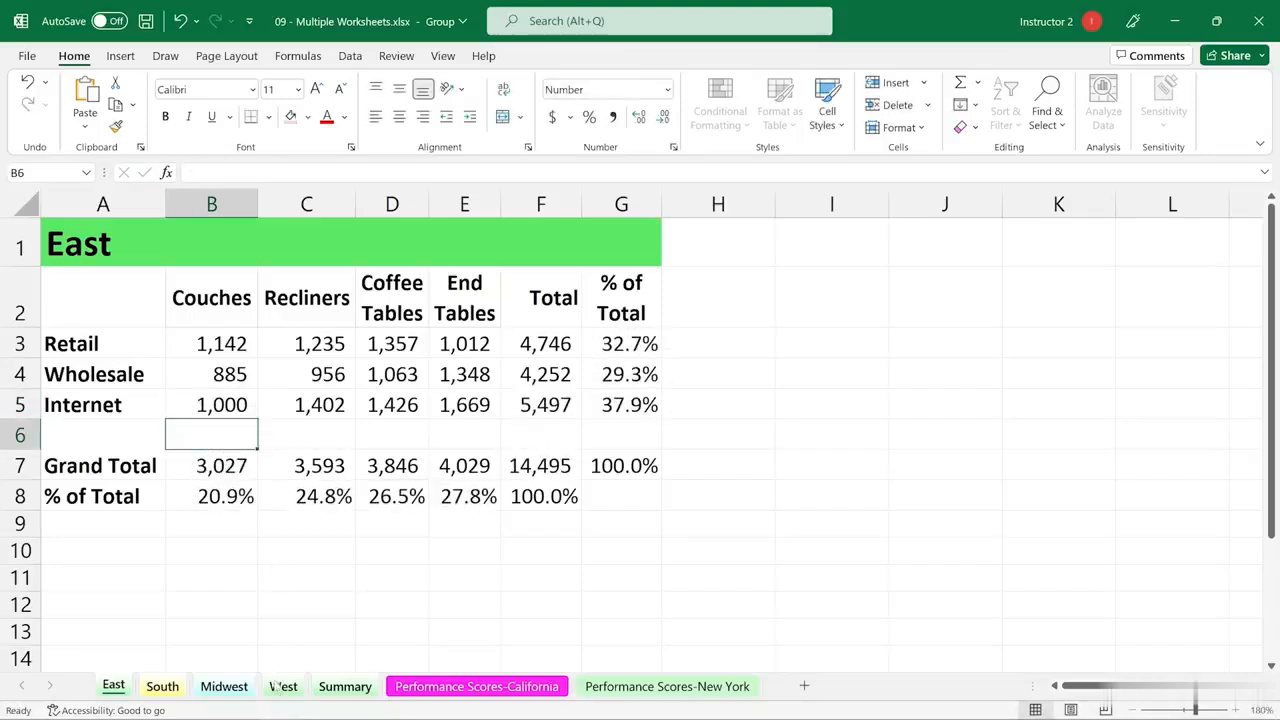
click(282, 688)
click(224, 687)
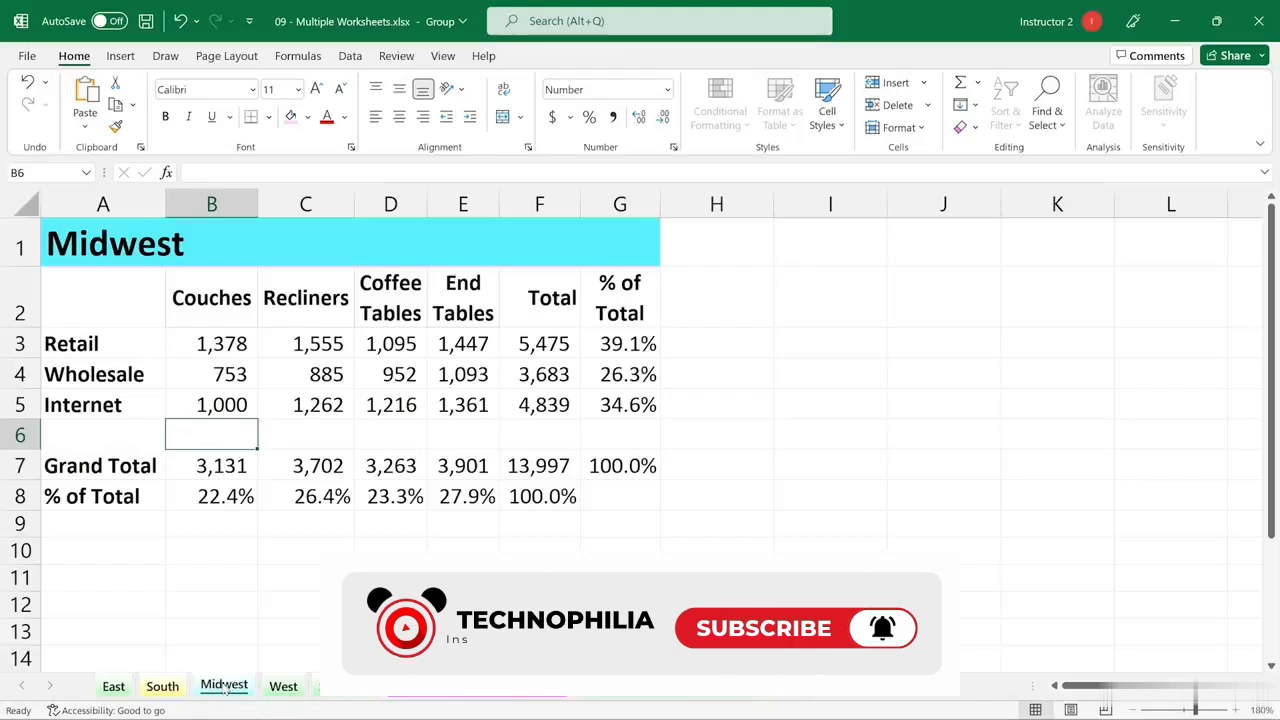
click(158, 687)
click(116, 687)
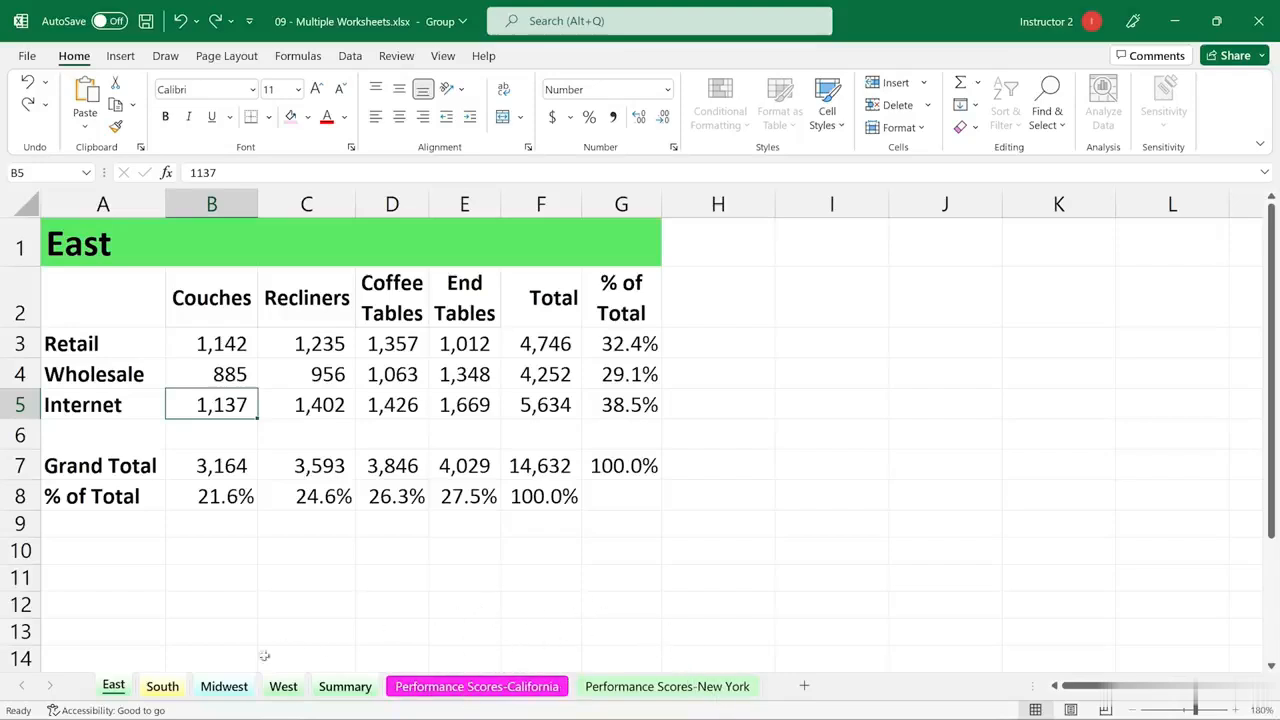
Ungroup the grouped worksheets
right_click(121, 688)
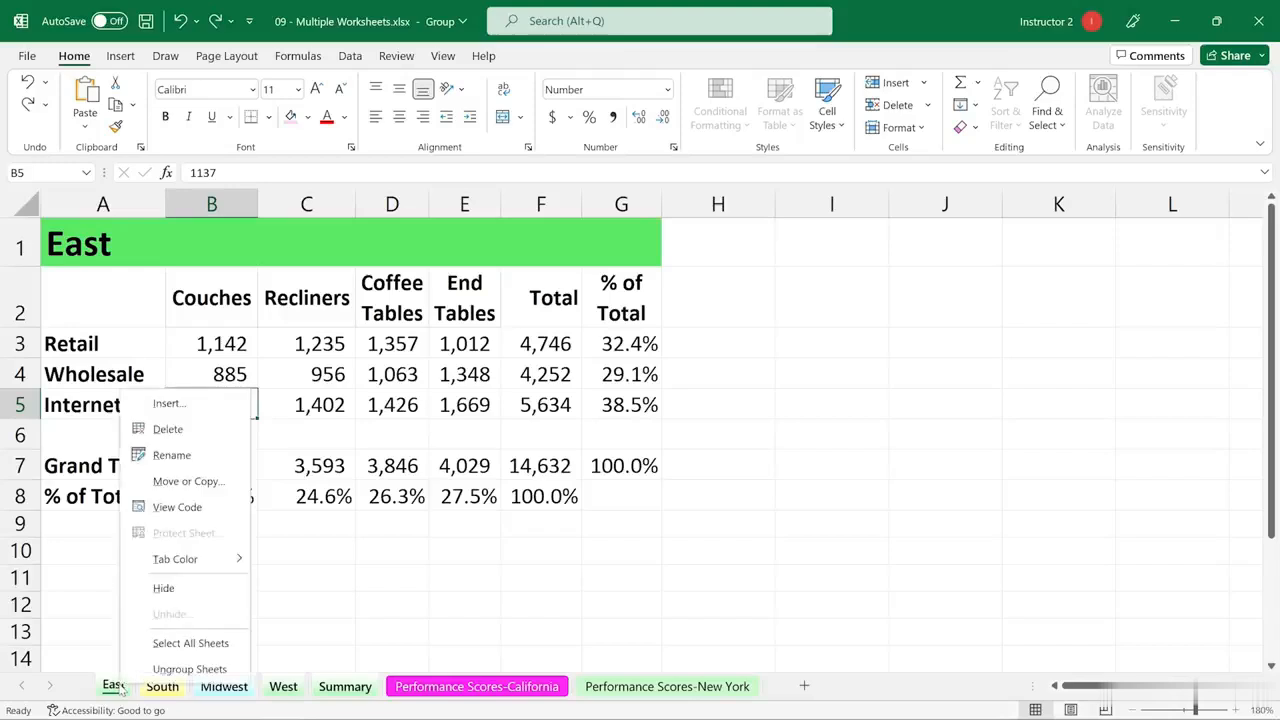
click(177, 670)
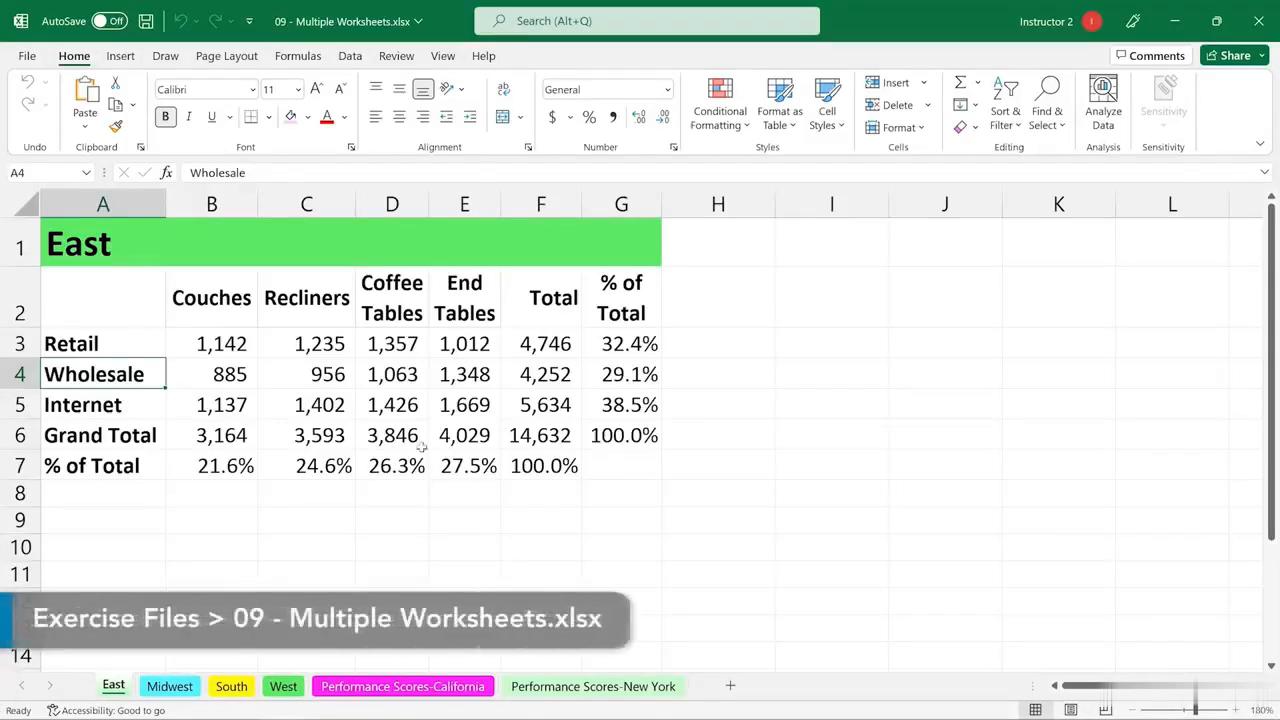
click(27, 58)
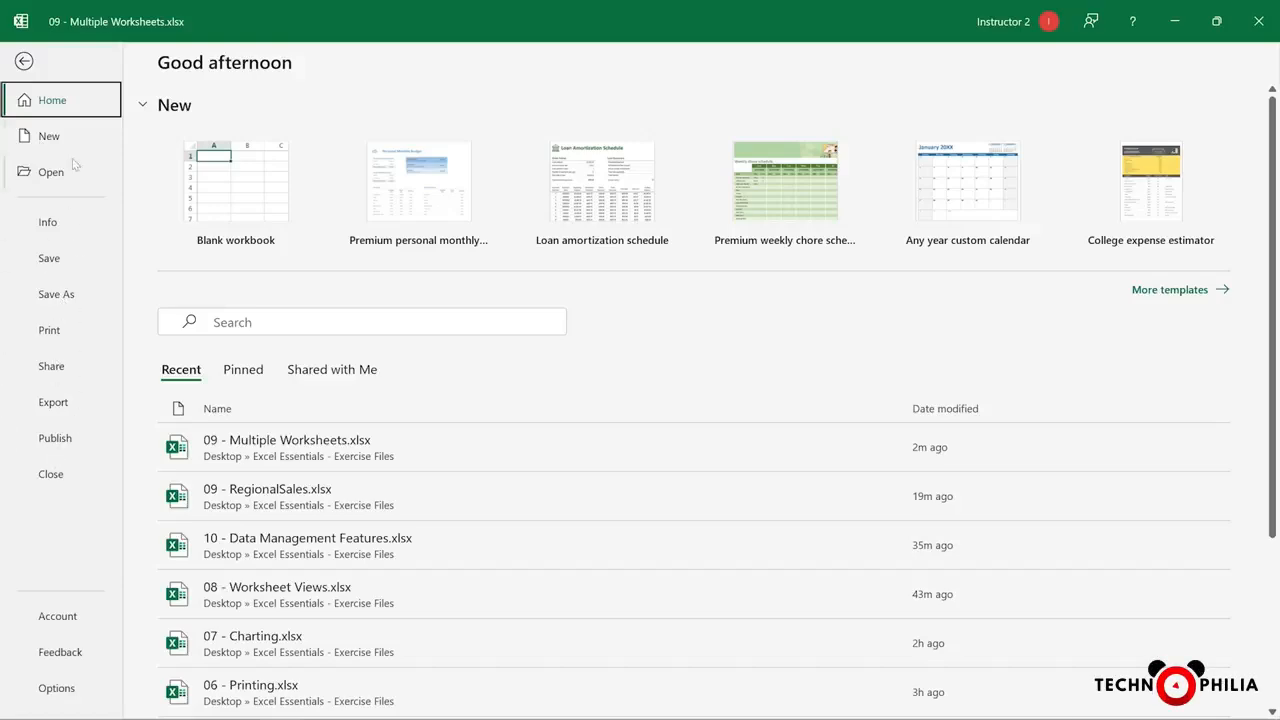
click(24, 61)
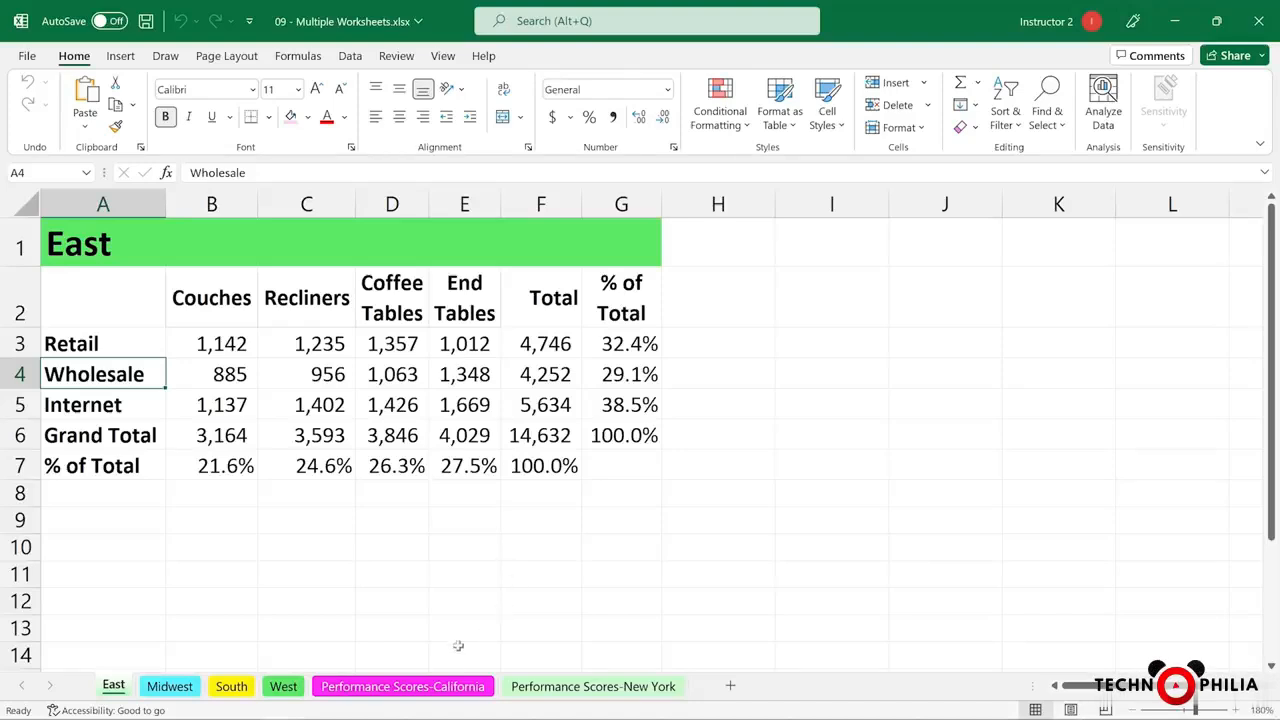
Look over the annual scores on the Performance Scores-California and Performance Scores-New York worksheets
click(440, 687)
key(ctrl+Page_Down)
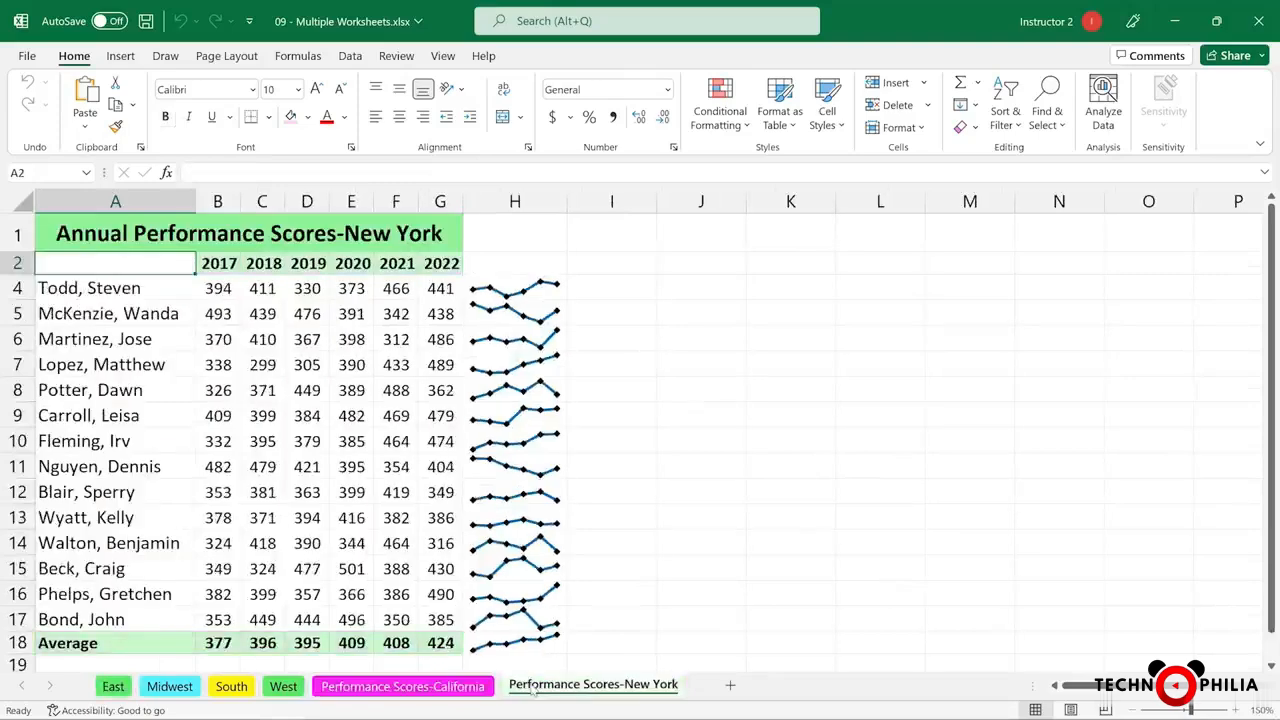
click(463, 688)
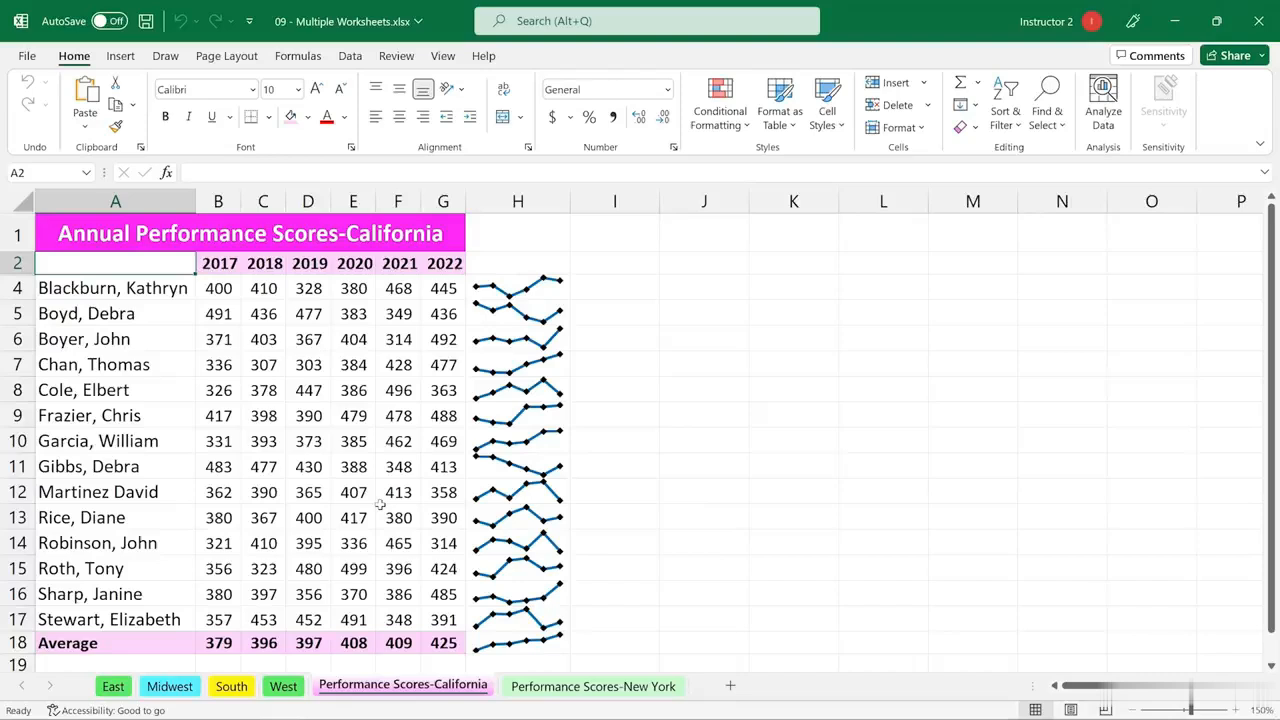
Create a new blank workbook and switch back to the 09 - Multiple Worksheets.xlsx workbook
key(ctrl+n)
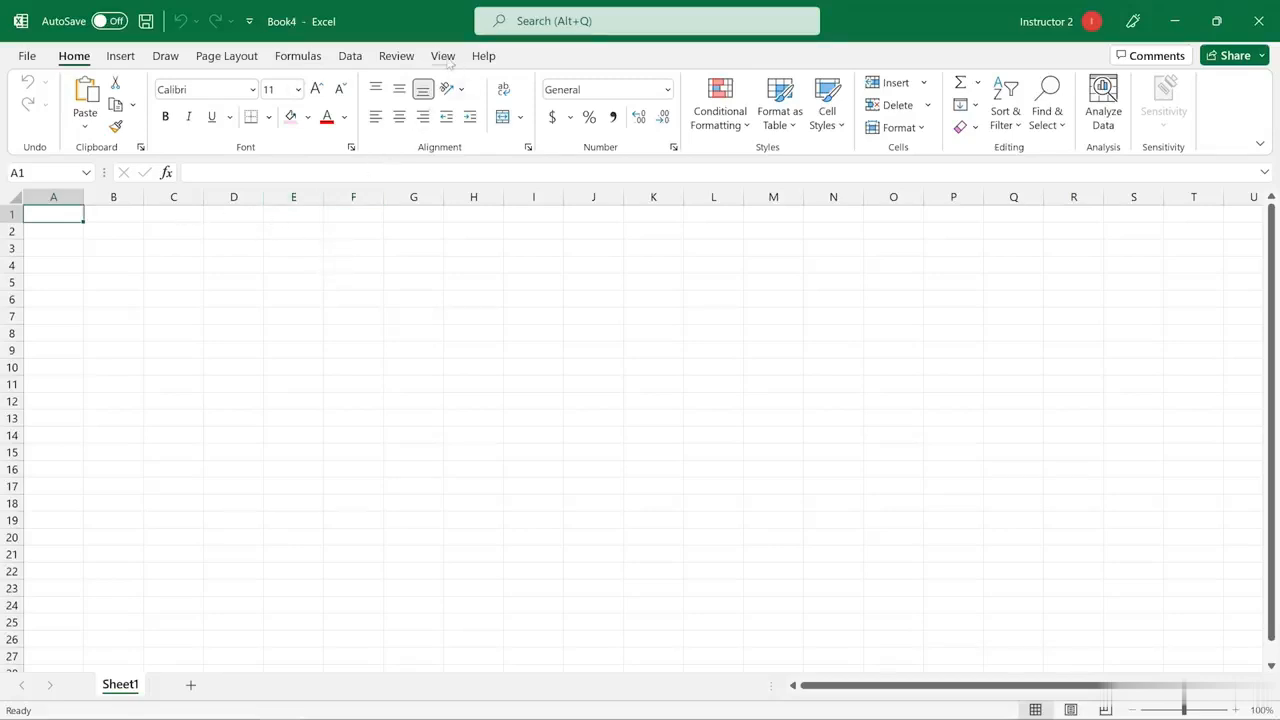
click(443, 56)
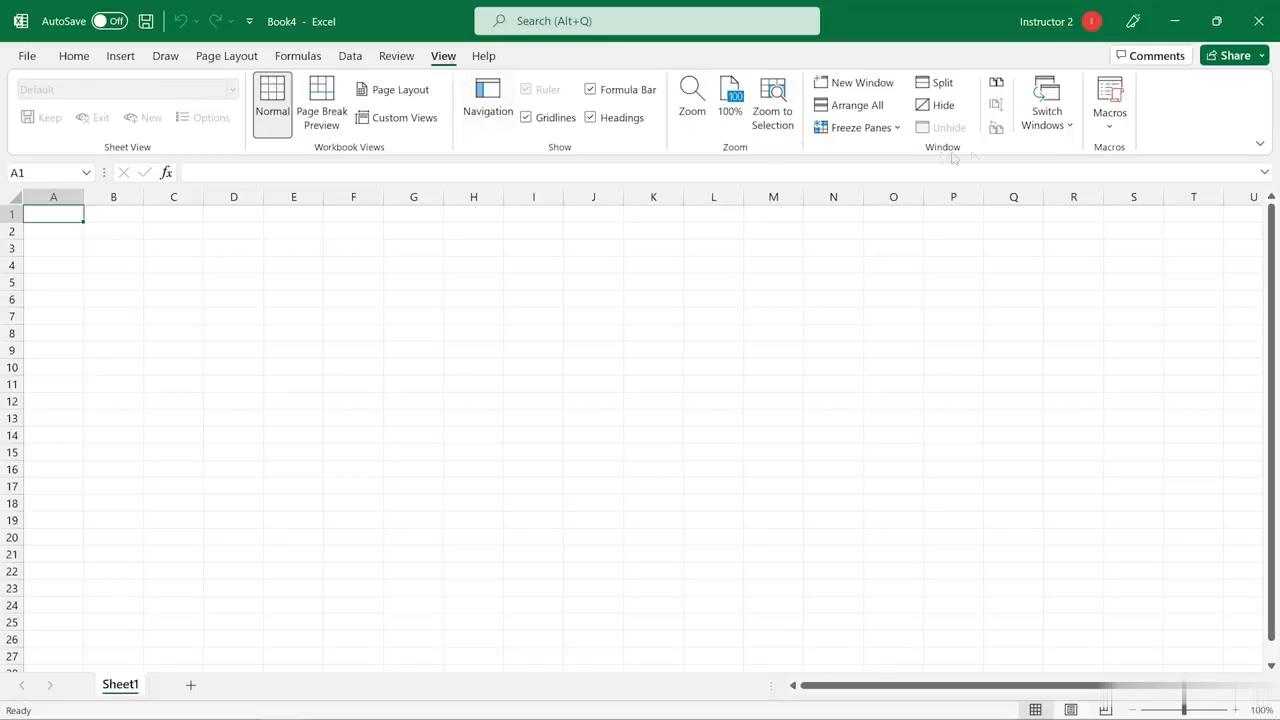
click(1052, 126)
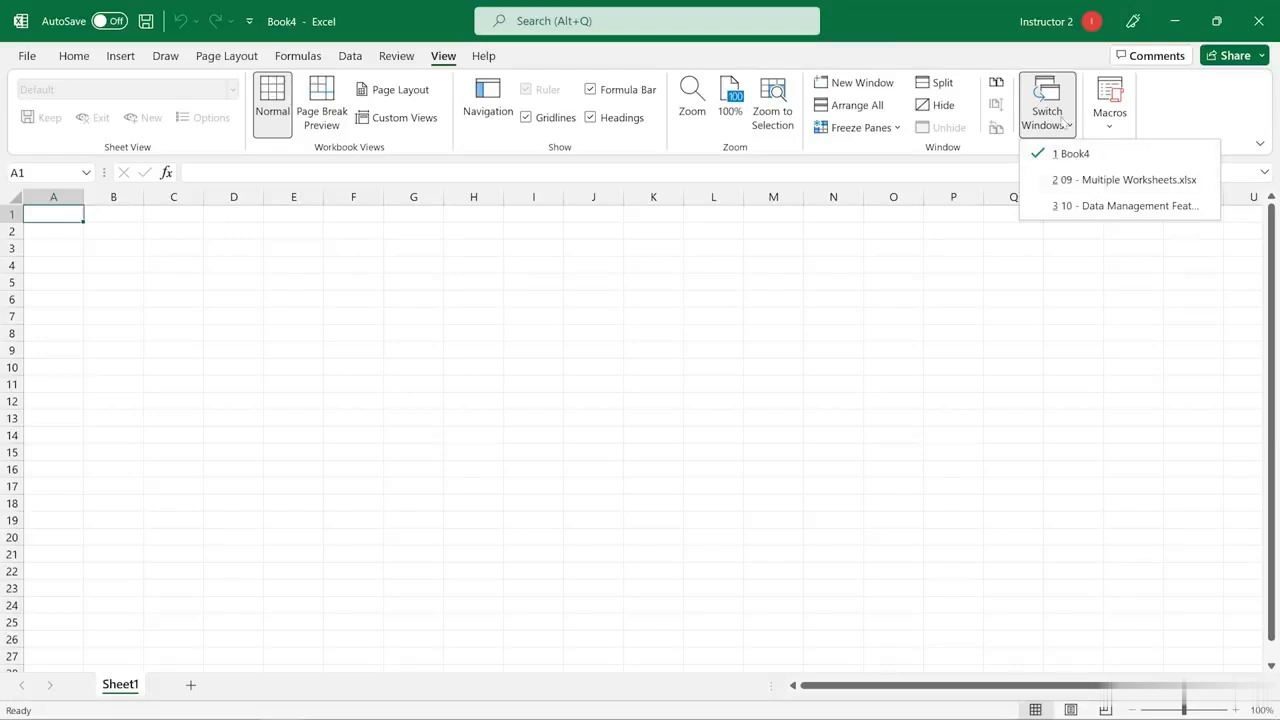
click(1113, 180)
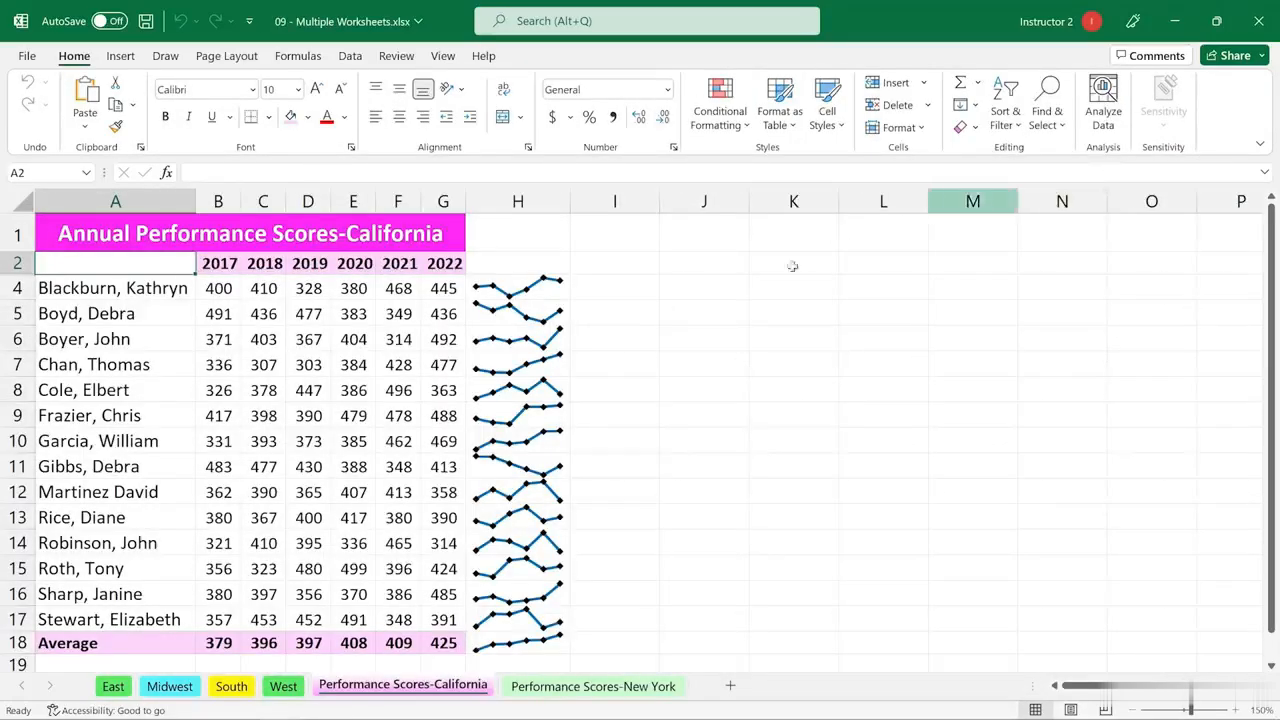
Move the Performance Scores-California worksheet into the Book4 workbook, before Sheet1, without creating a copy
right_click(453, 704)
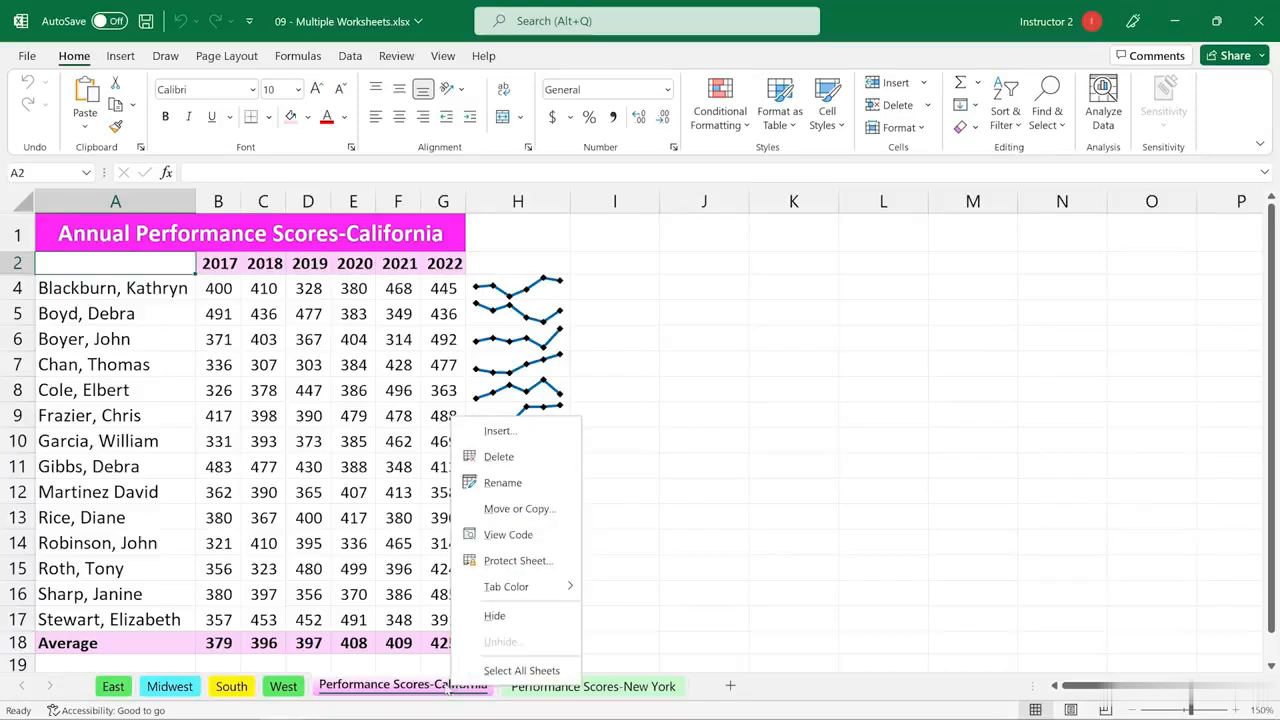
click(520, 510)
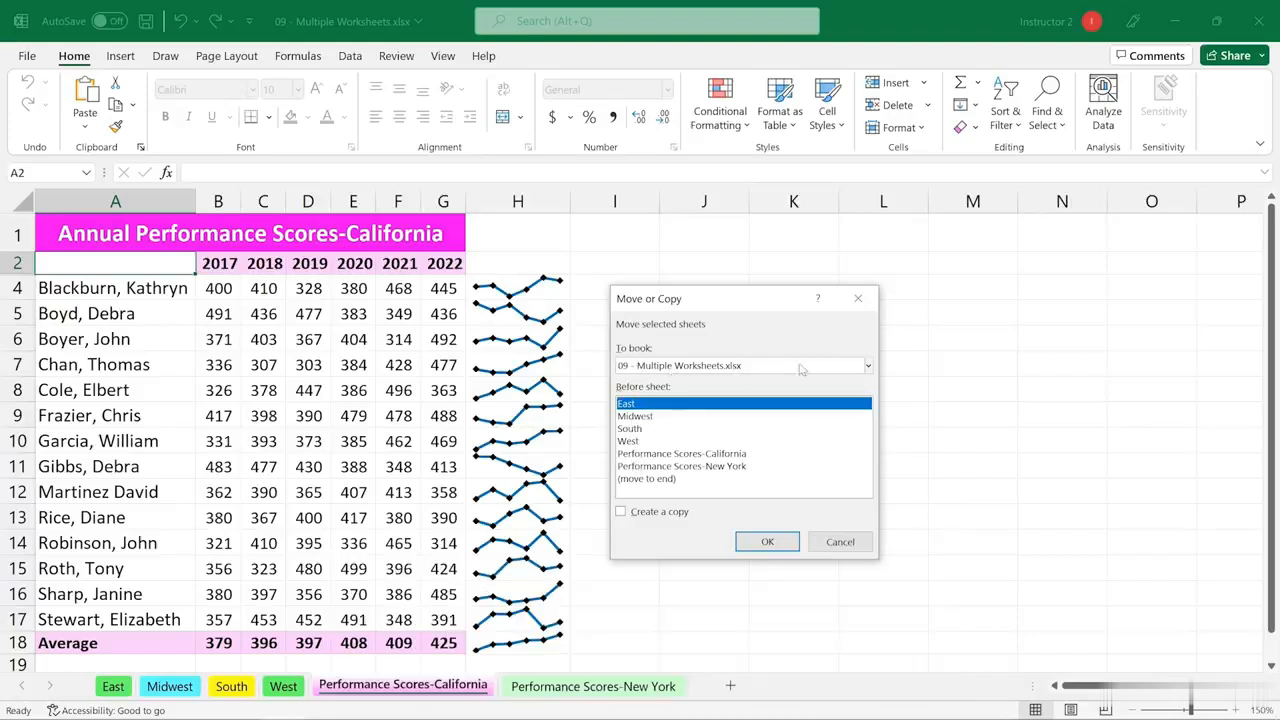
click(868, 370)
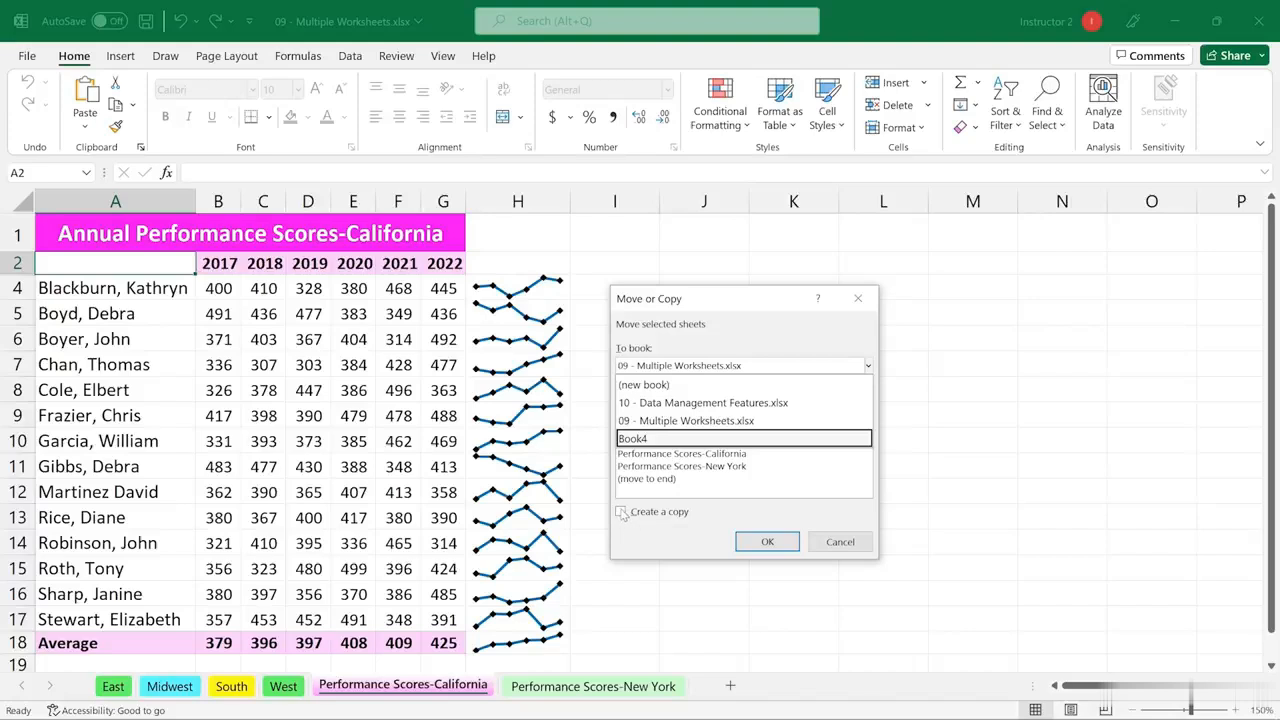
click(641, 441)
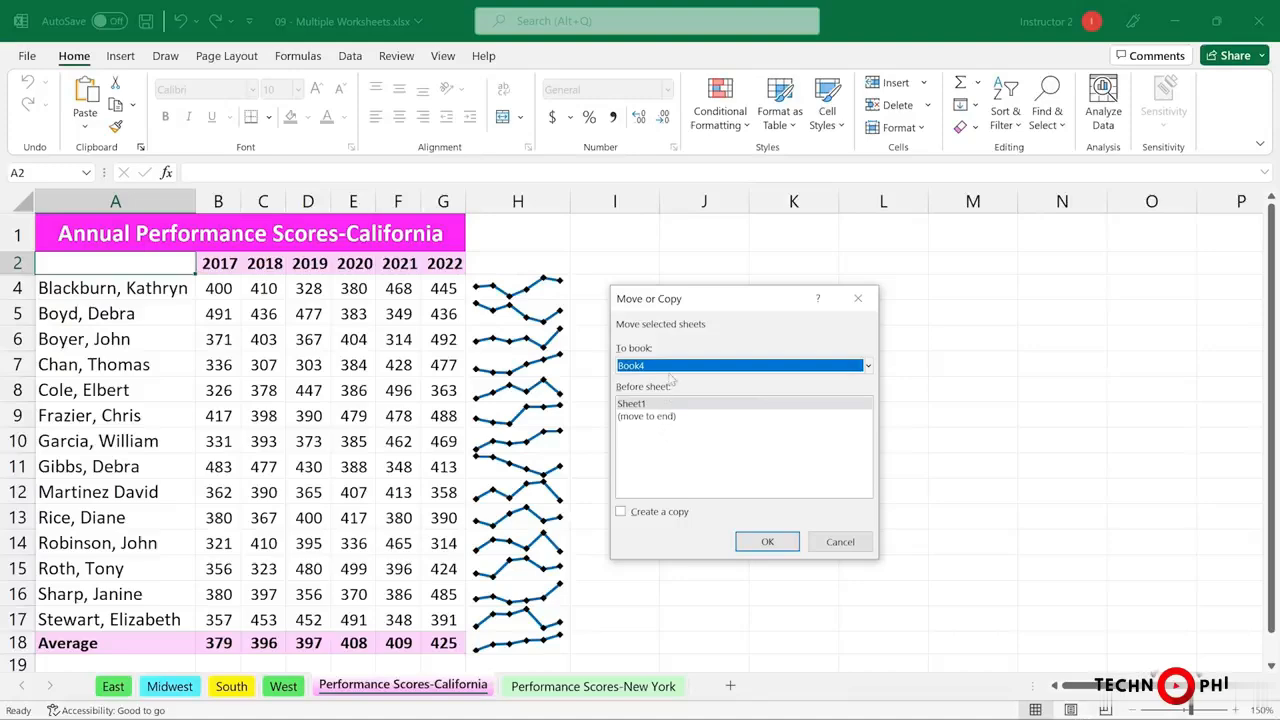
click(764, 542)
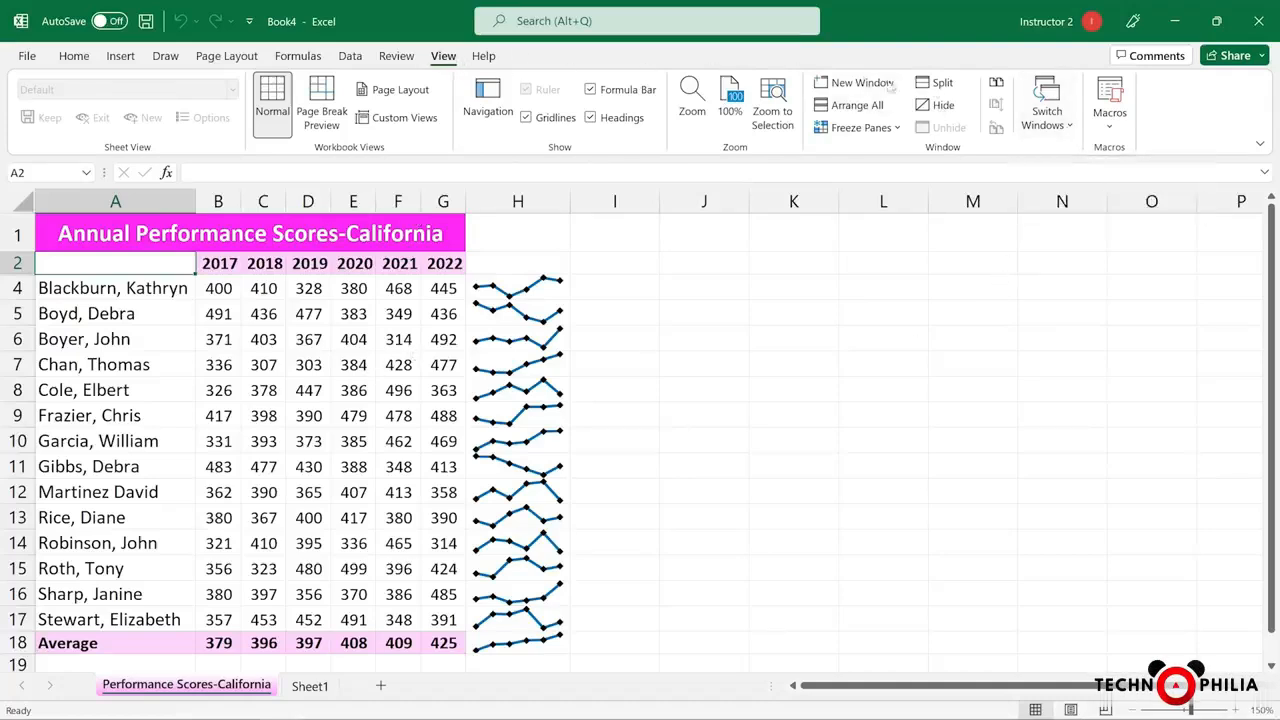
Return to 09 - Multiple Worksheets.xlsx and move the Performance Scores-New York worksheet into Book4, before Performance Scores-California
click(1043, 118)
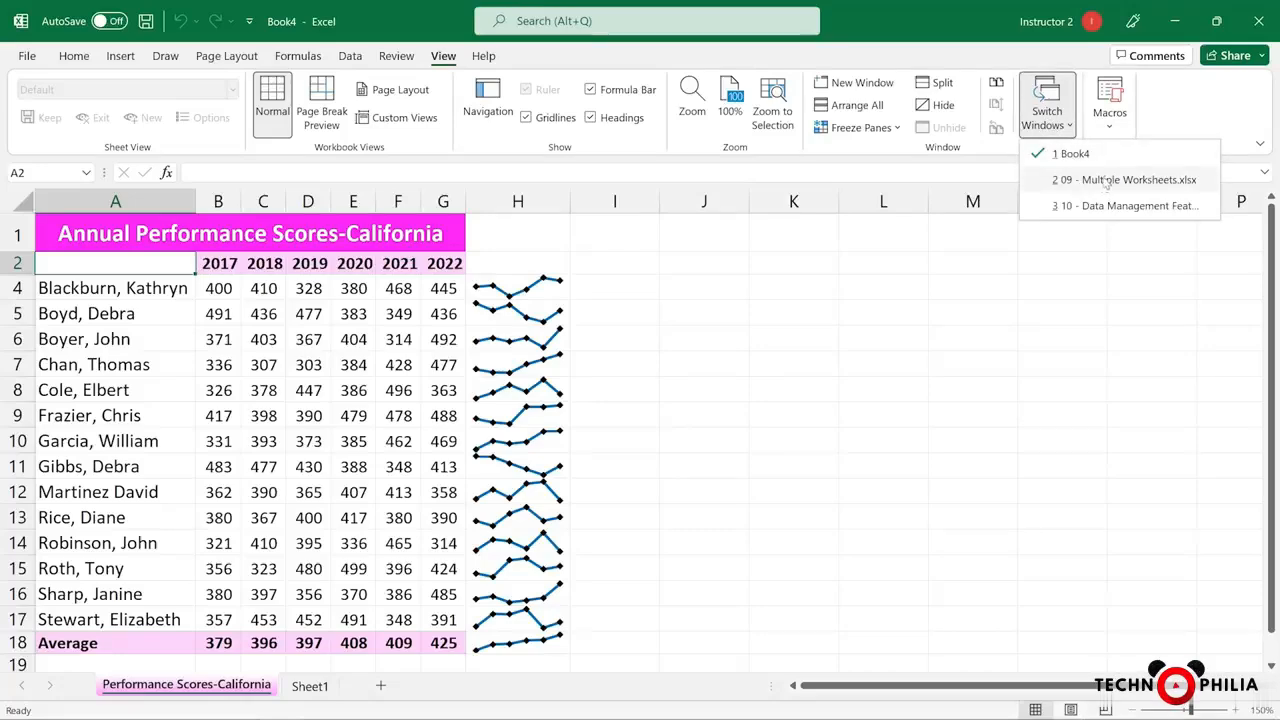
click(1104, 181)
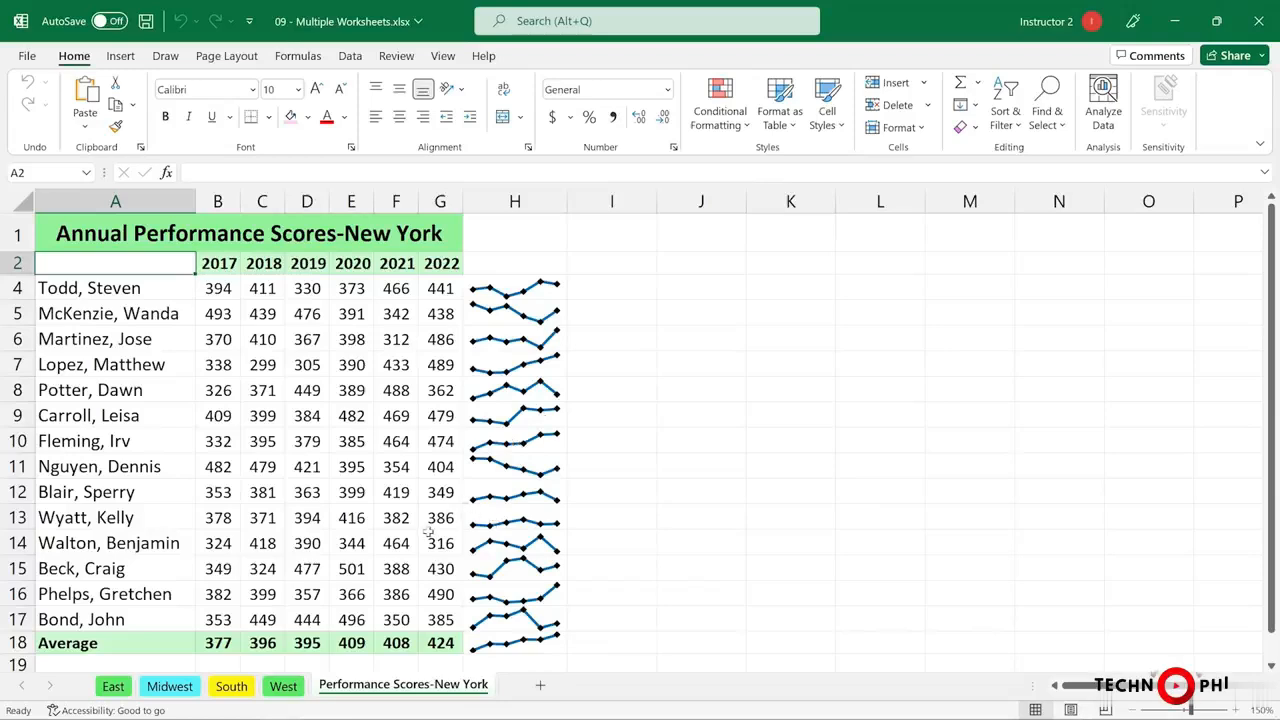
right_click(465, 689)
click(525, 515)
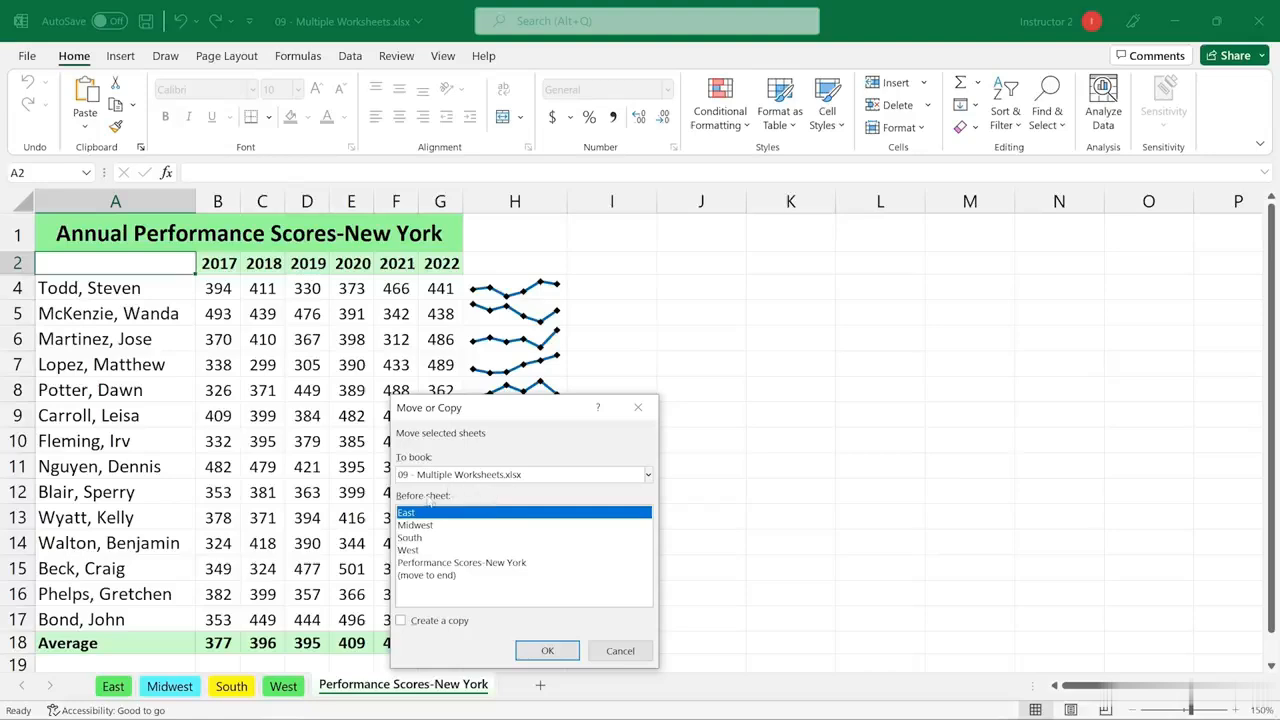
click(648, 475)
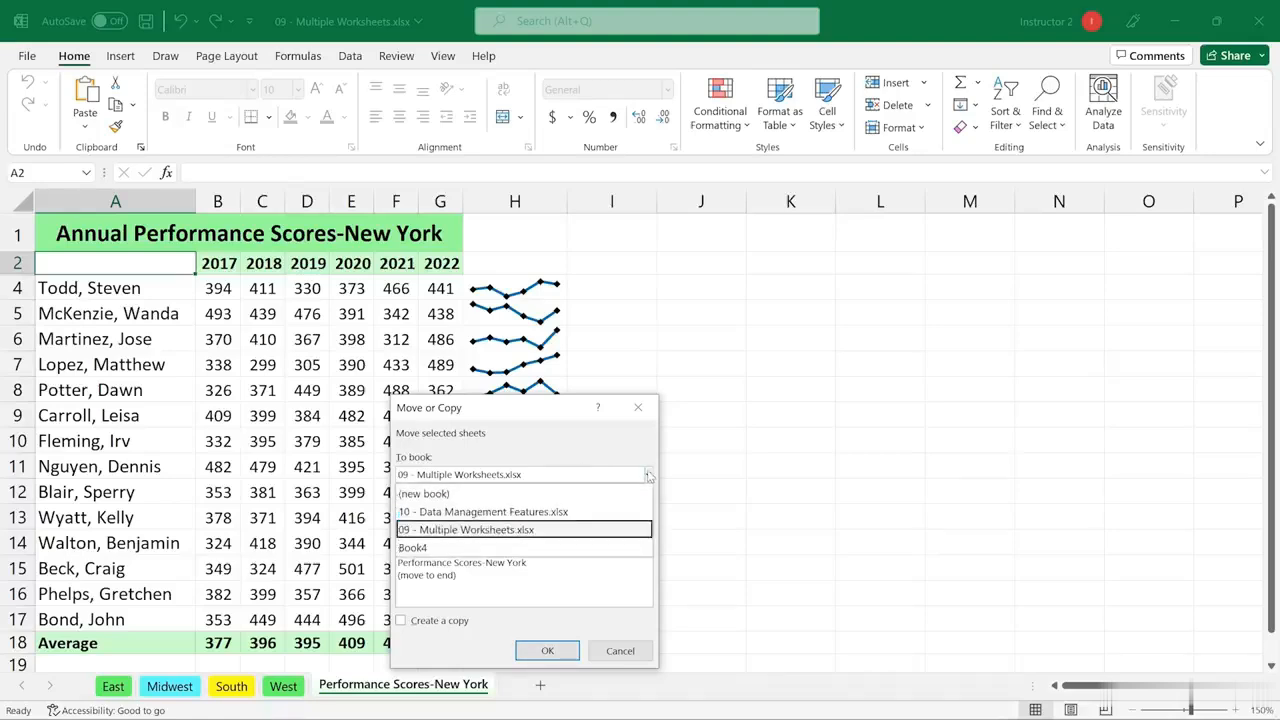
click(434, 549)
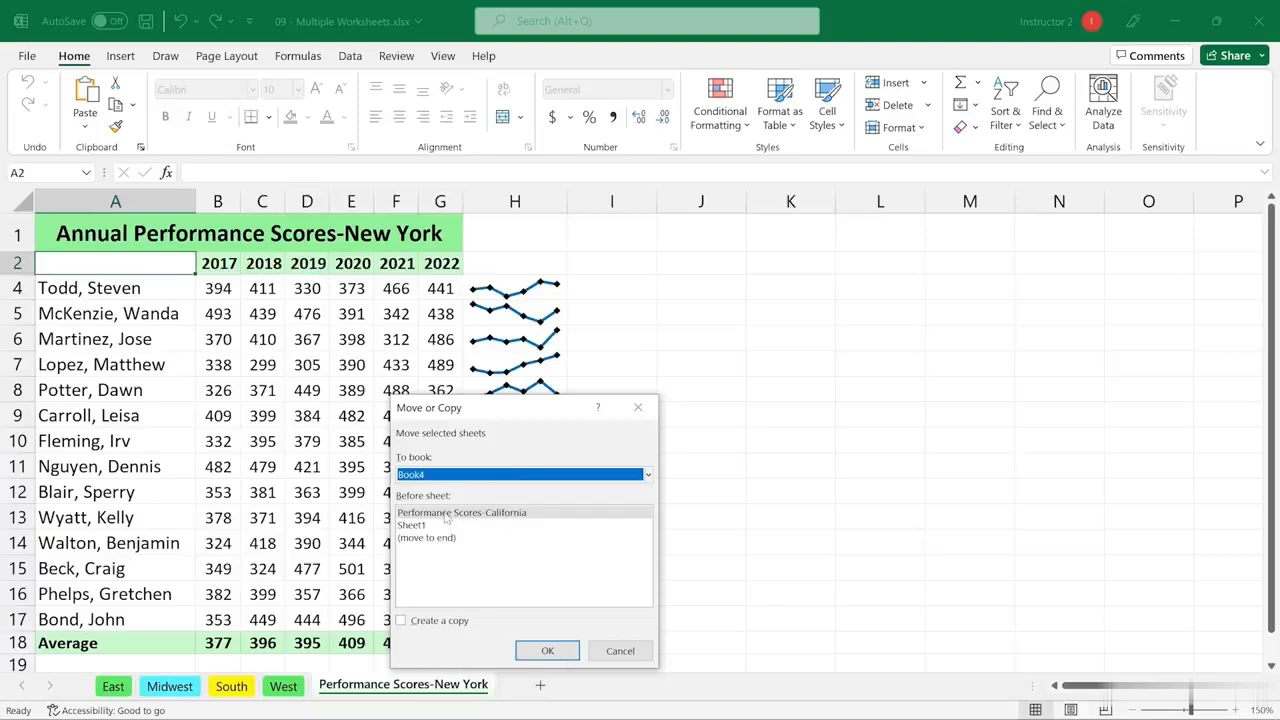
click(547, 651)
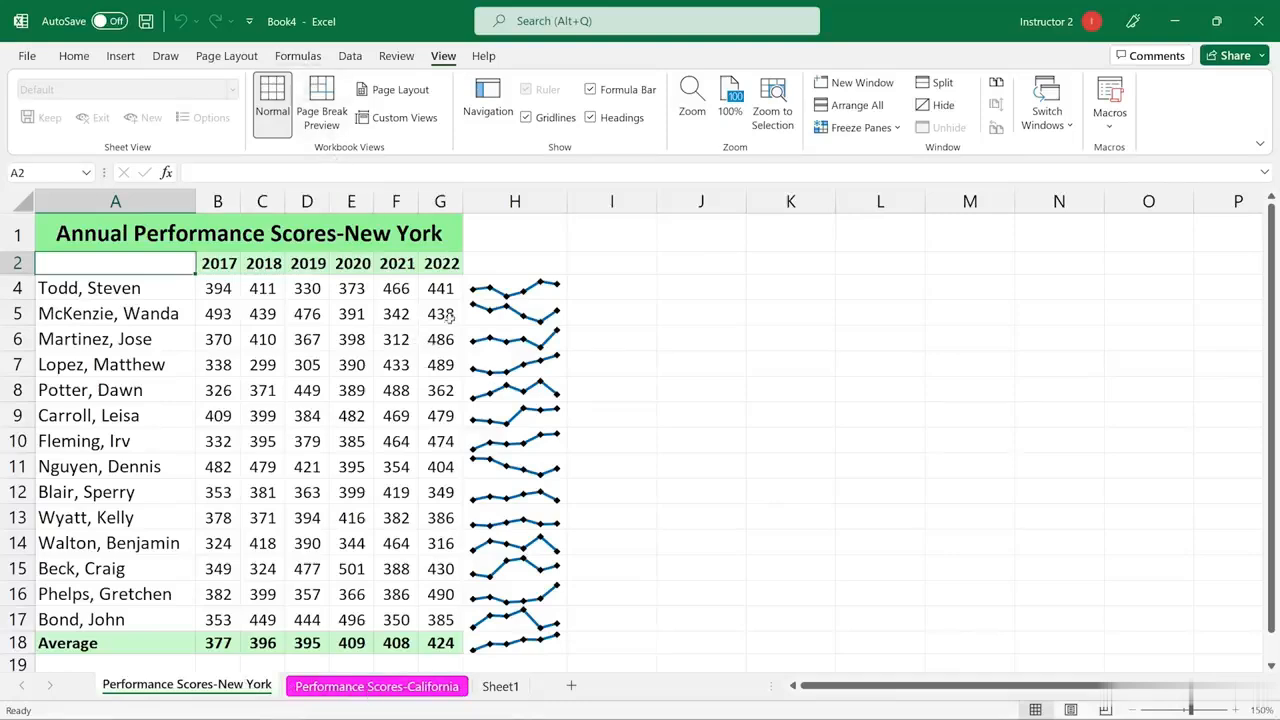
Save the Book4 workbook to the Desktop as an Excel workbook named PerfScores
click(100, 238)
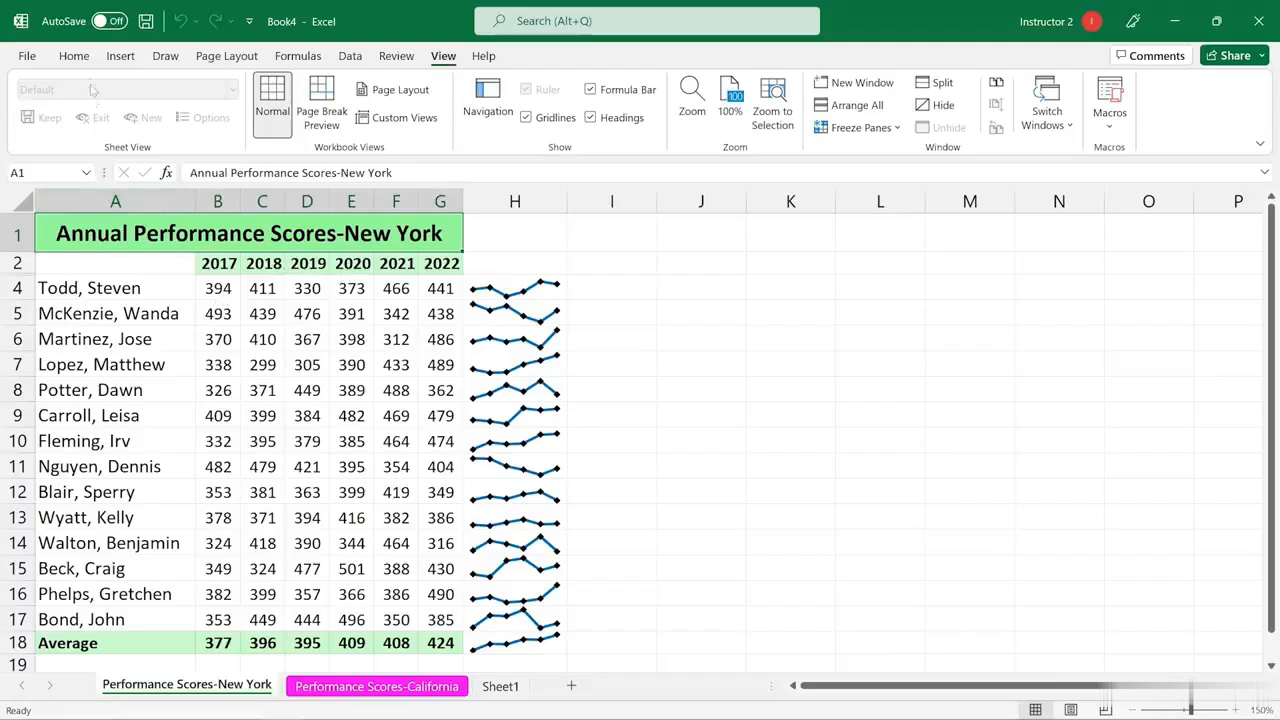
click(28, 57)
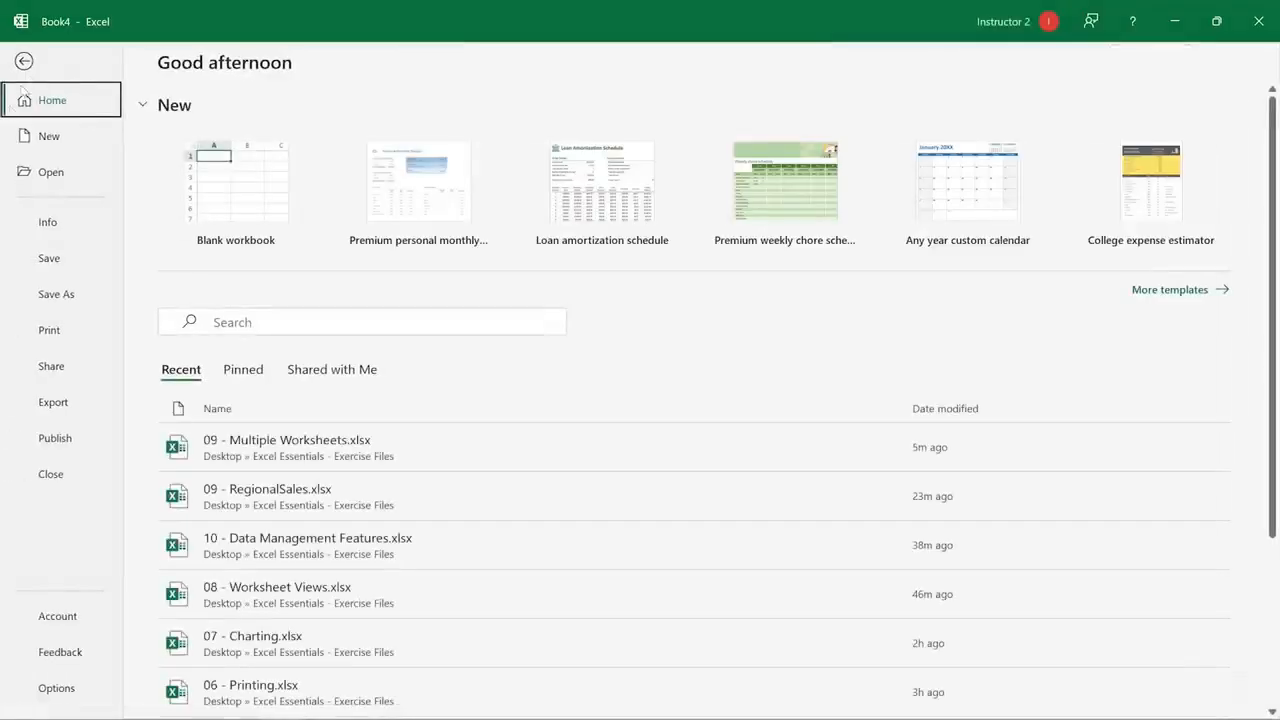
click(57, 296)
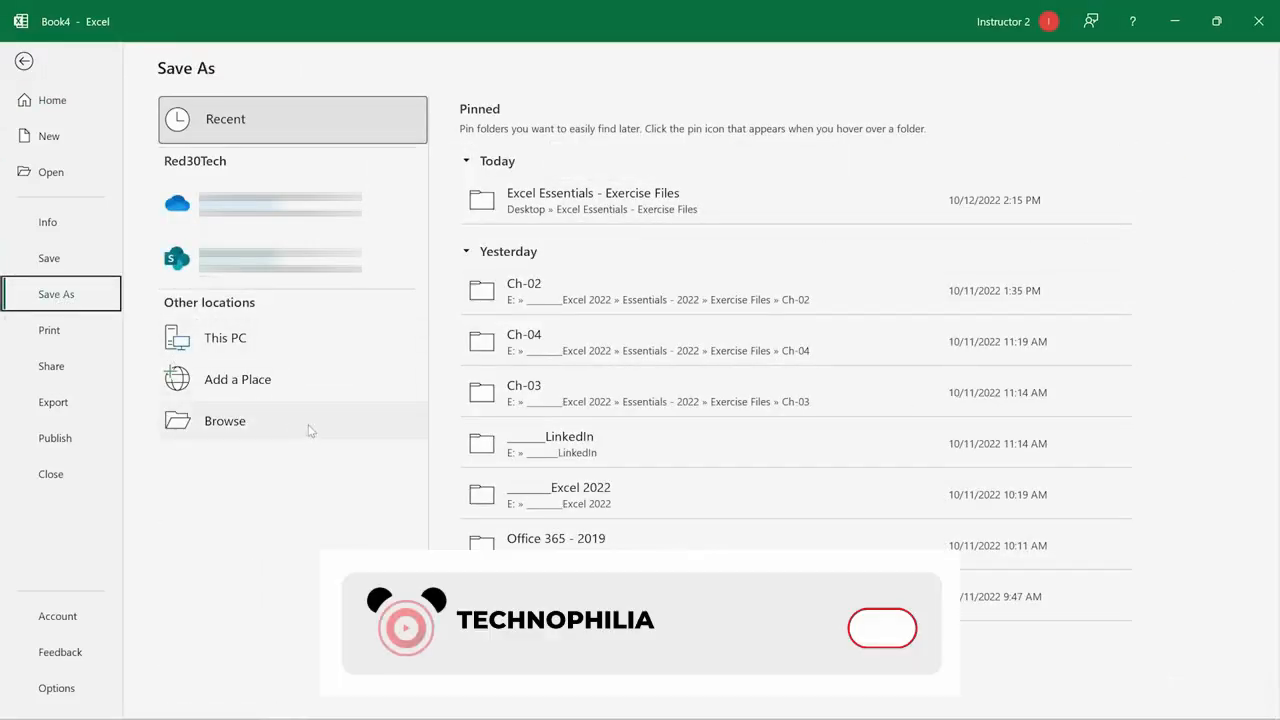
click(228, 428)
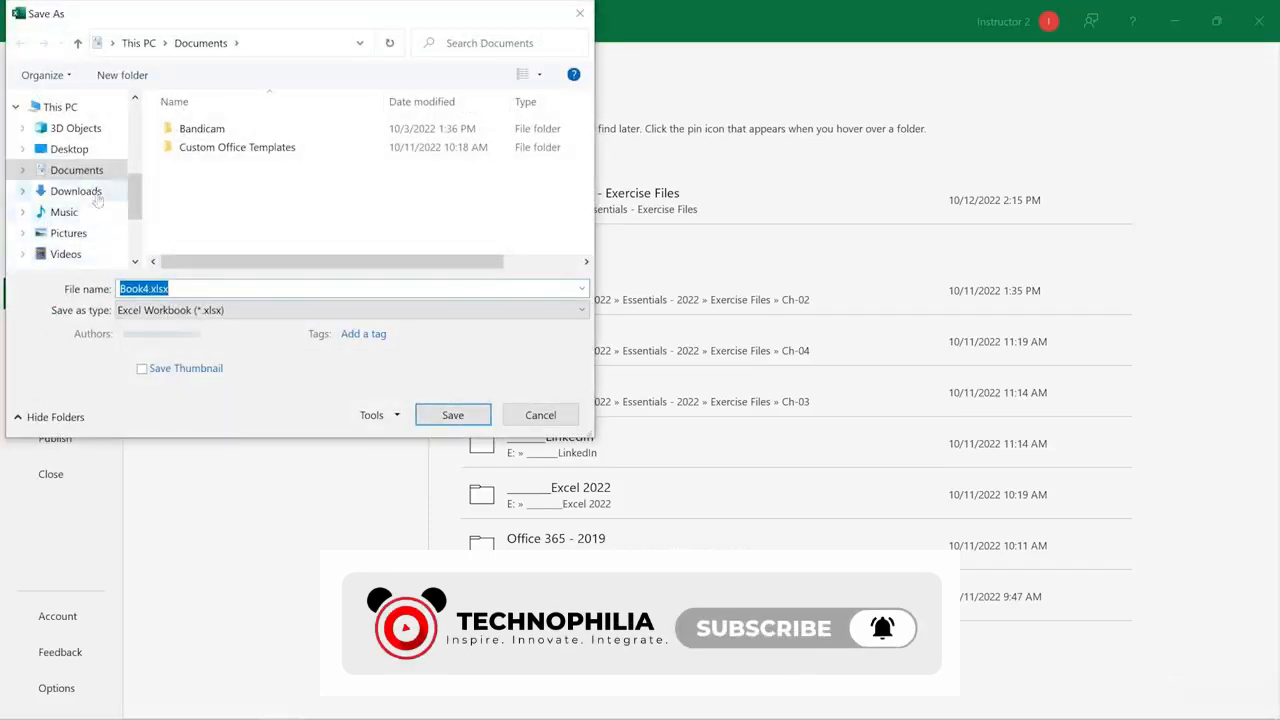
click(69, 150)
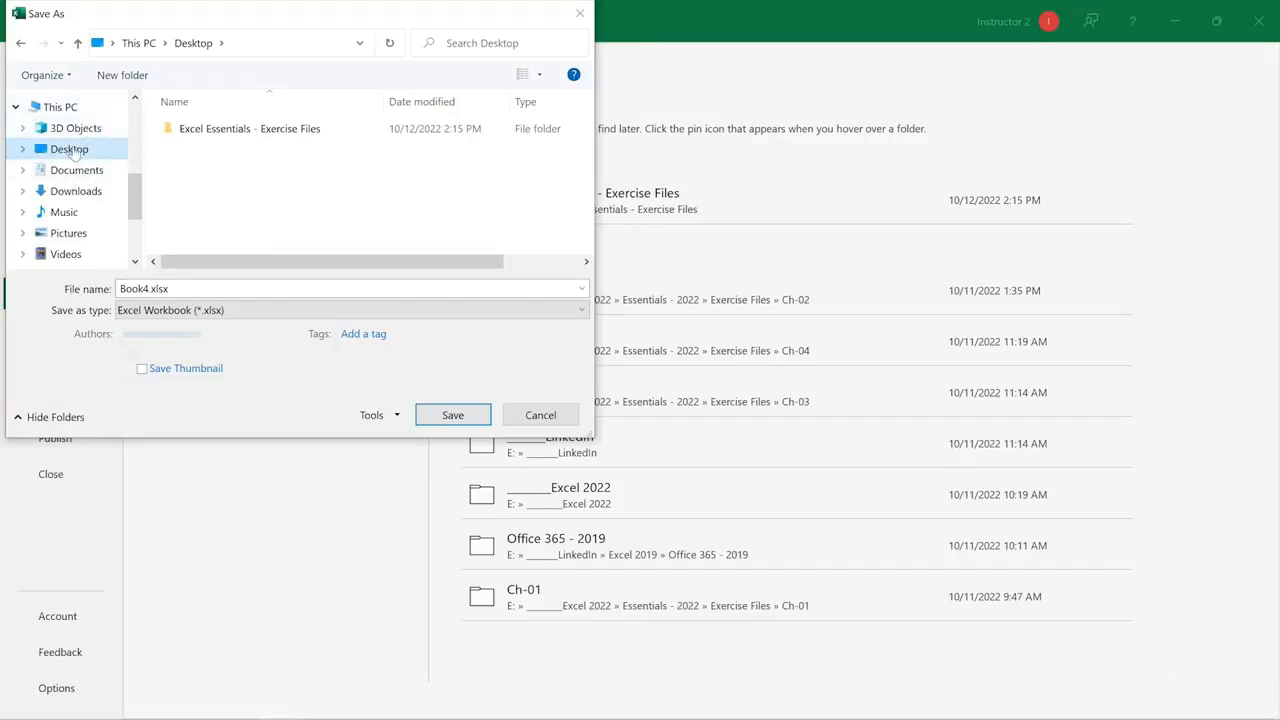
drag(183, 288, 104, 282)
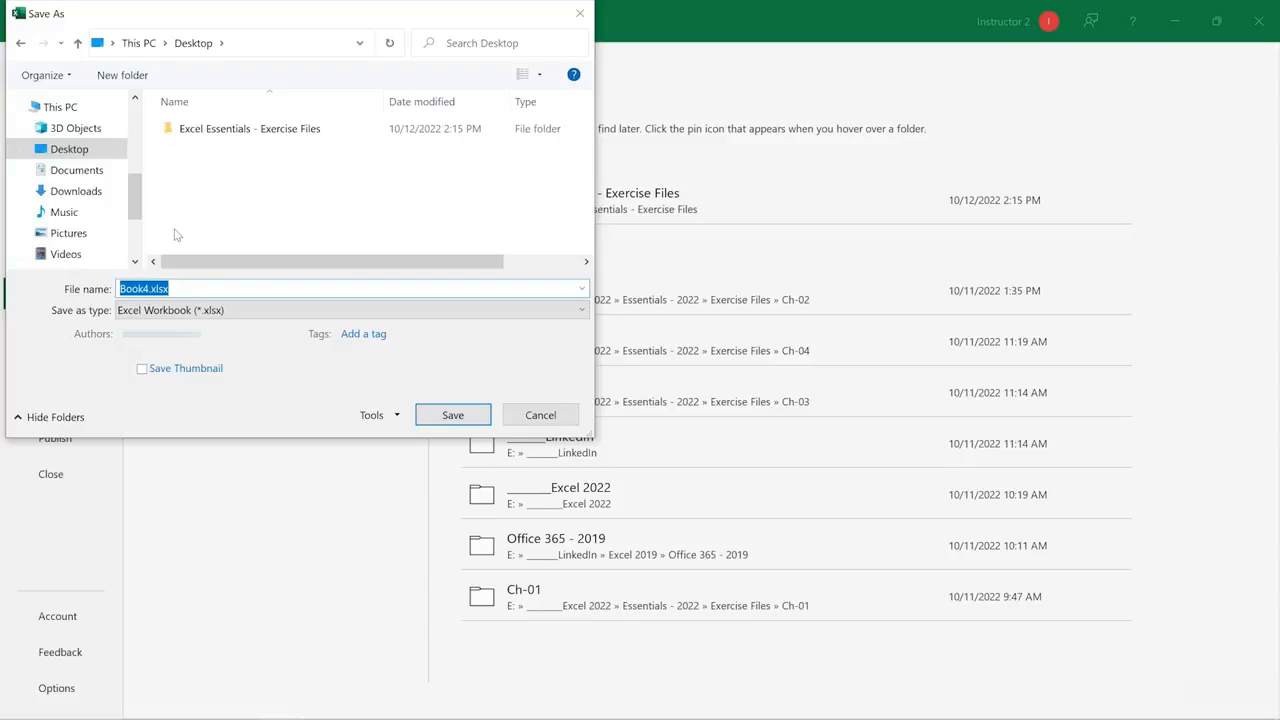
text(PerfScores)
click(453, 414)
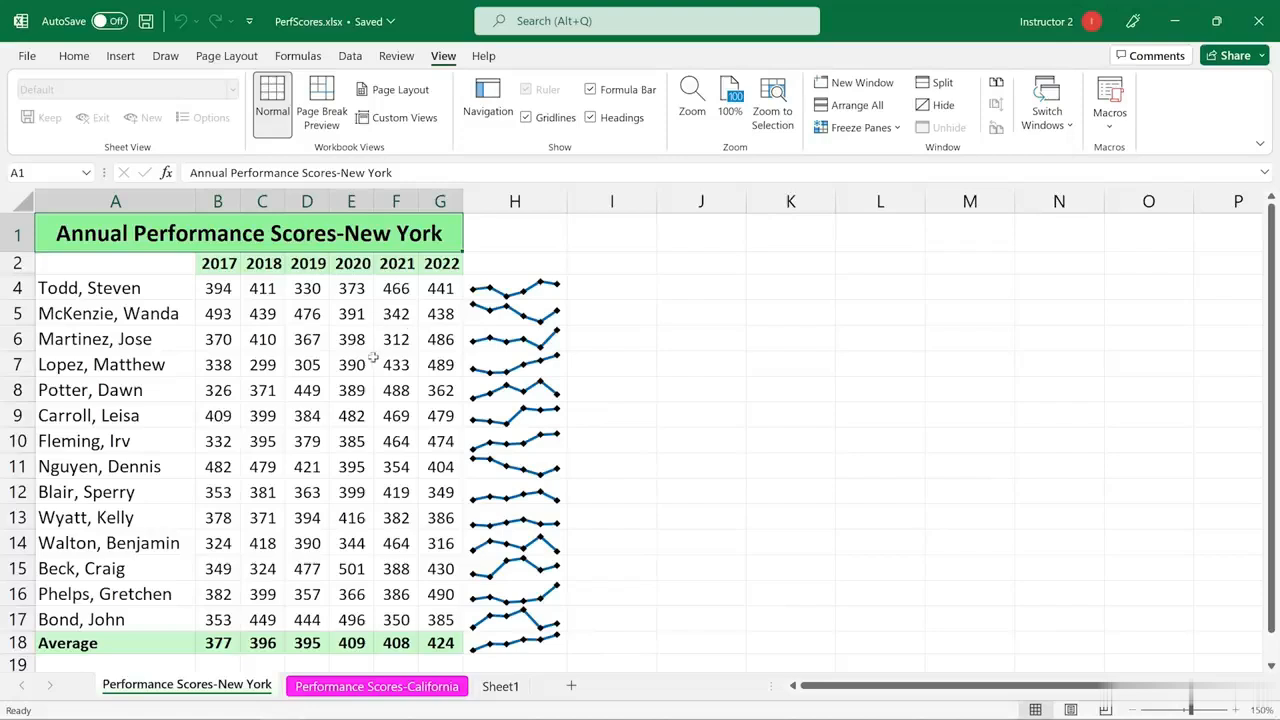
click(343, 418)
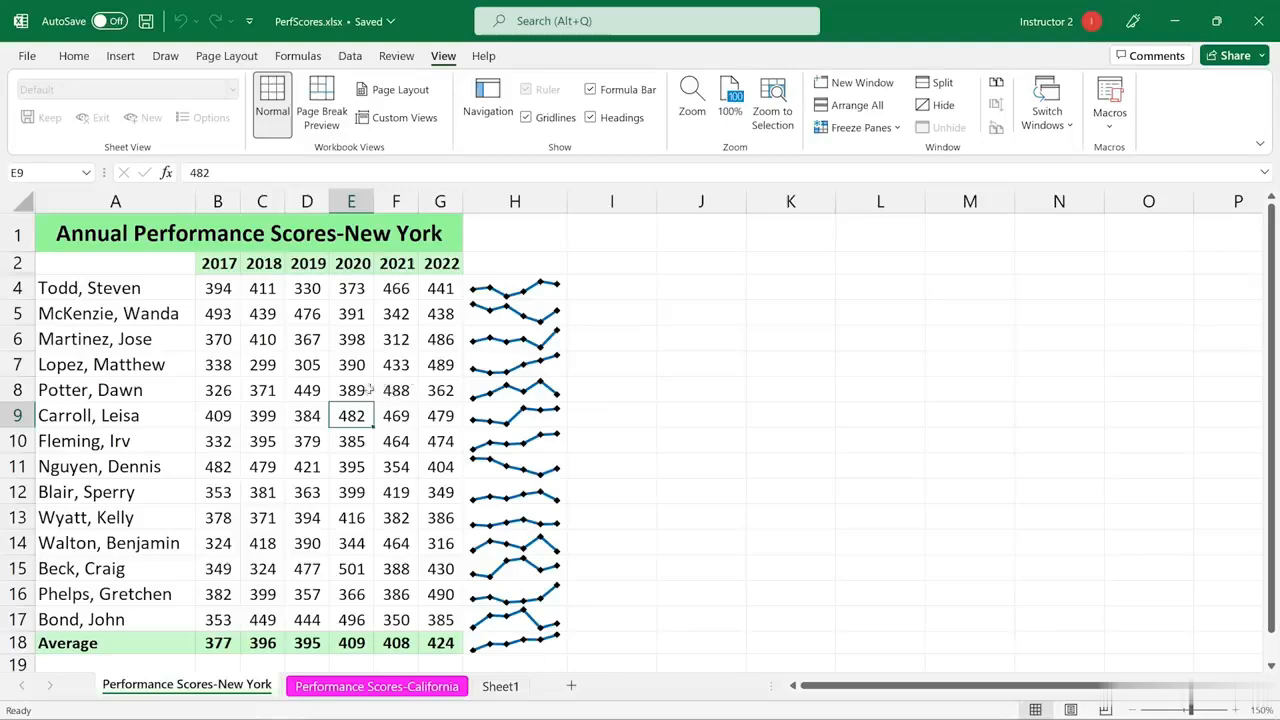
click(27, 57)
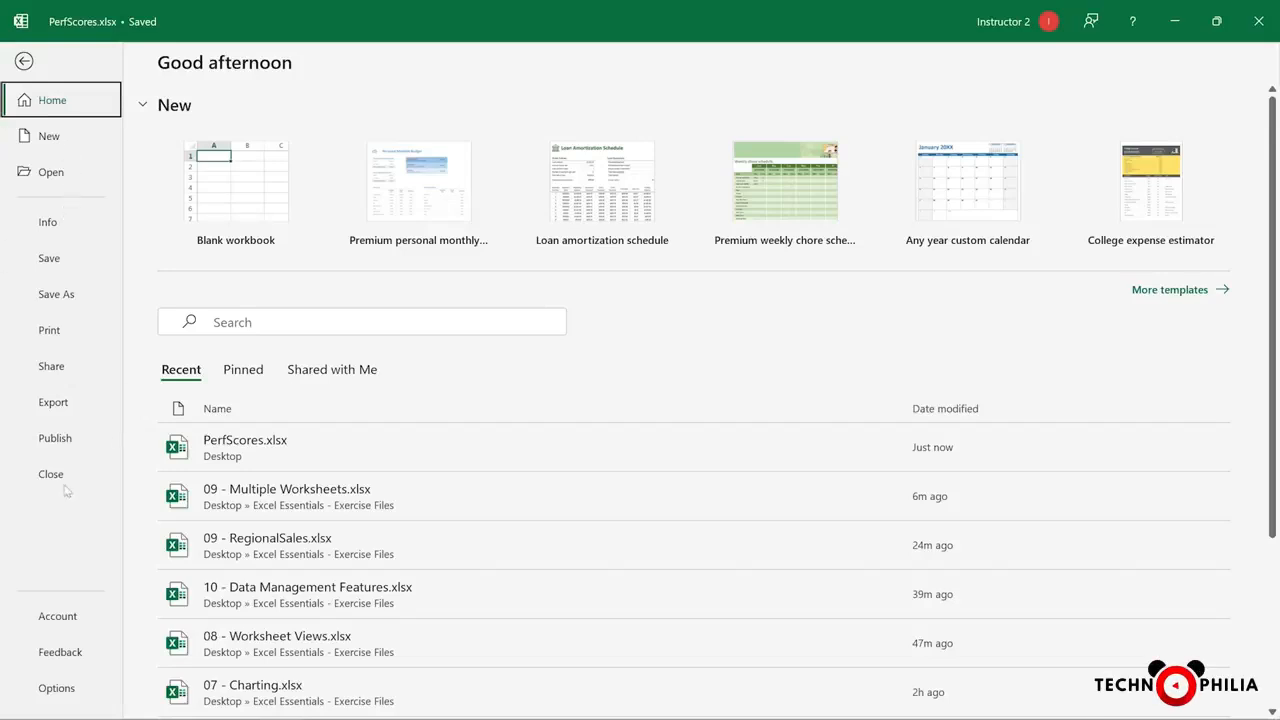
click(23, 62)
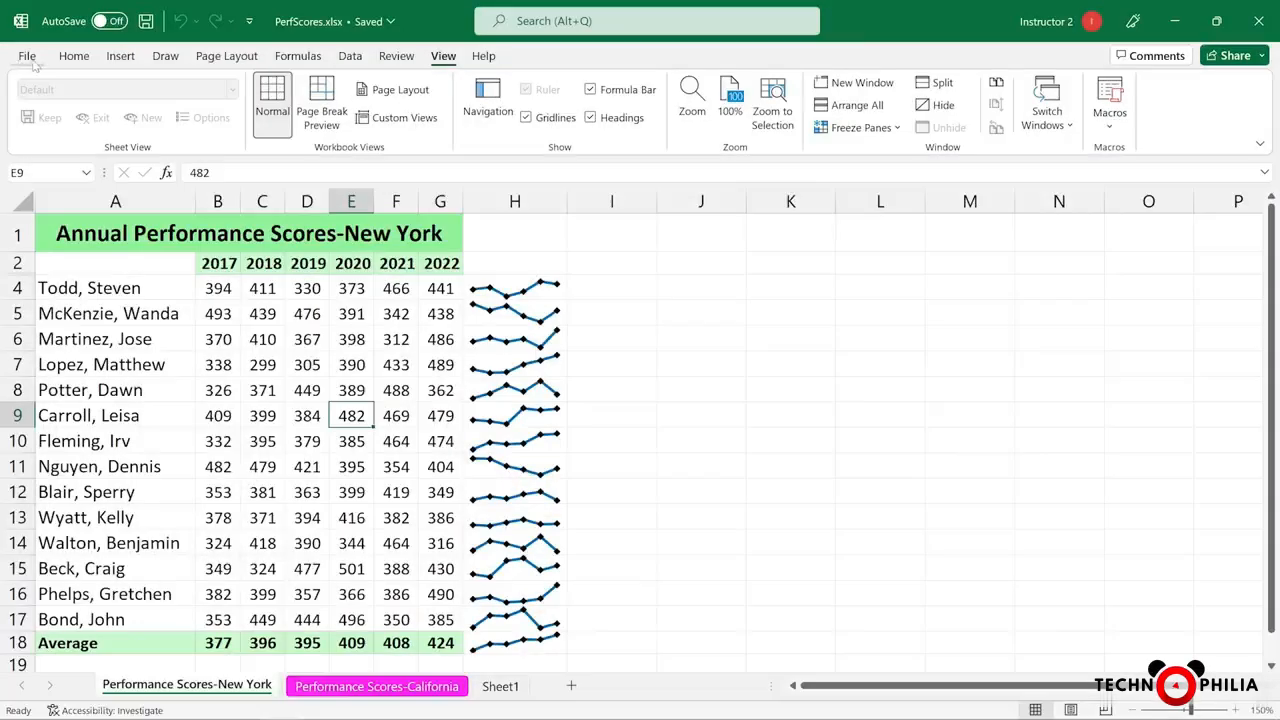